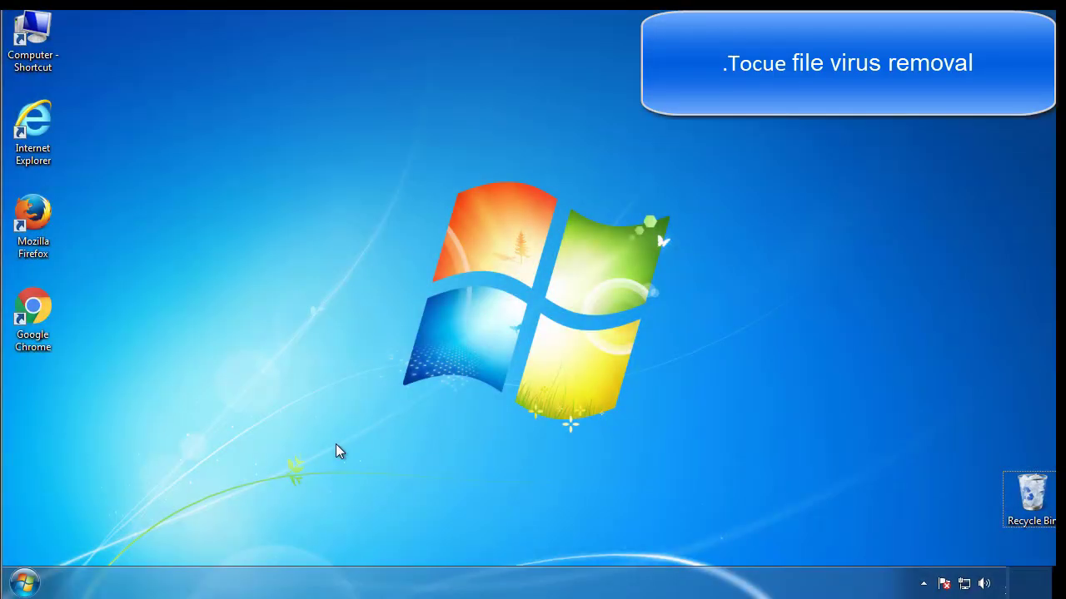
- Enable minimal Safe boot in msconfig's Boot tab and restart into Safe Mode
click(25, 583)
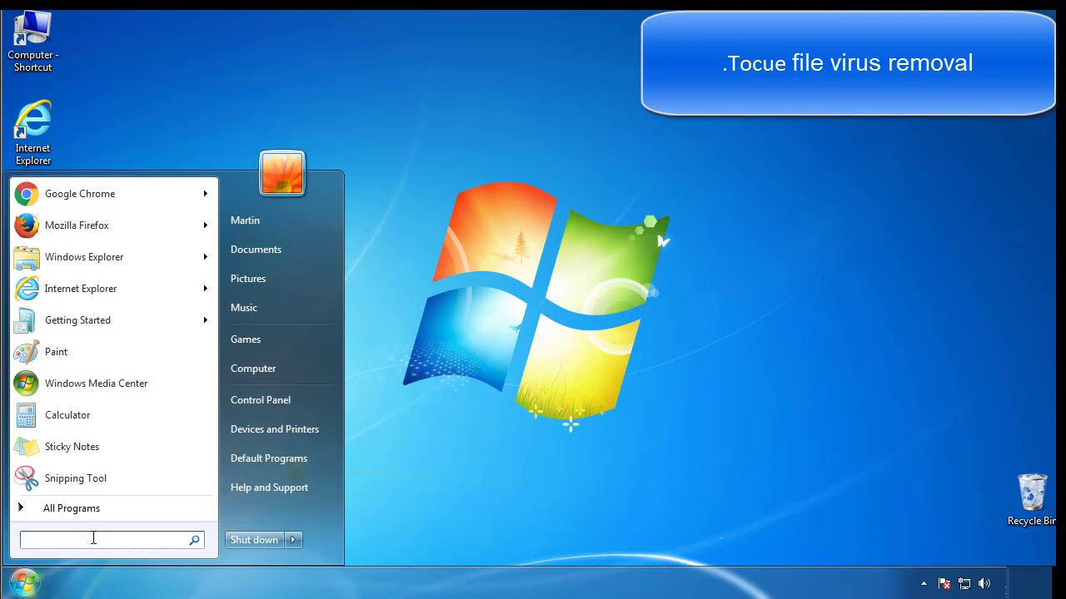
text(mscon)
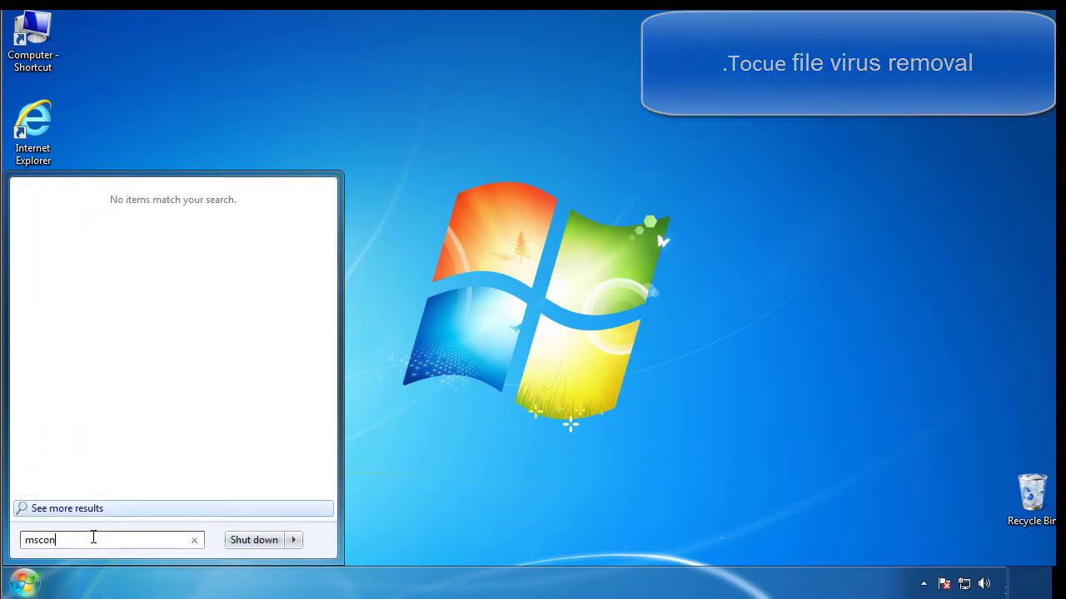
text(fig)
key(Return)
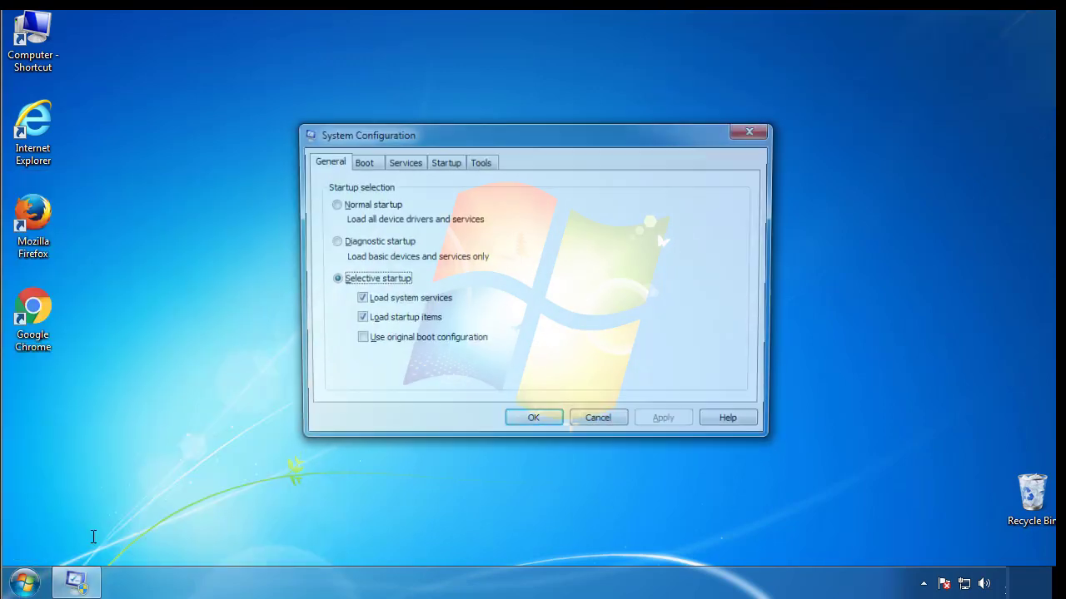
click(360, 164)
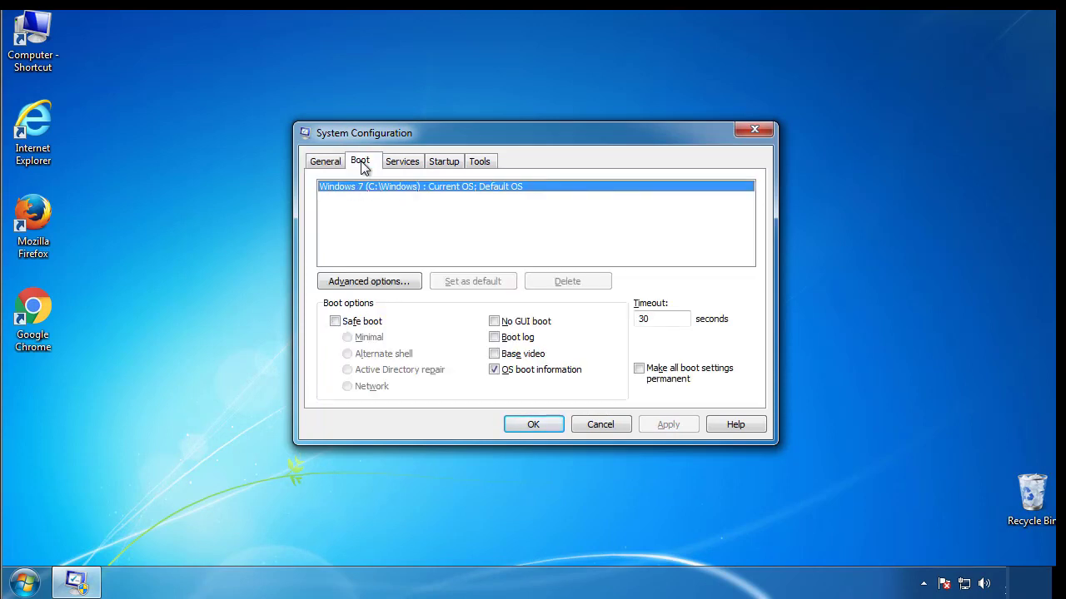
click(335, 321)
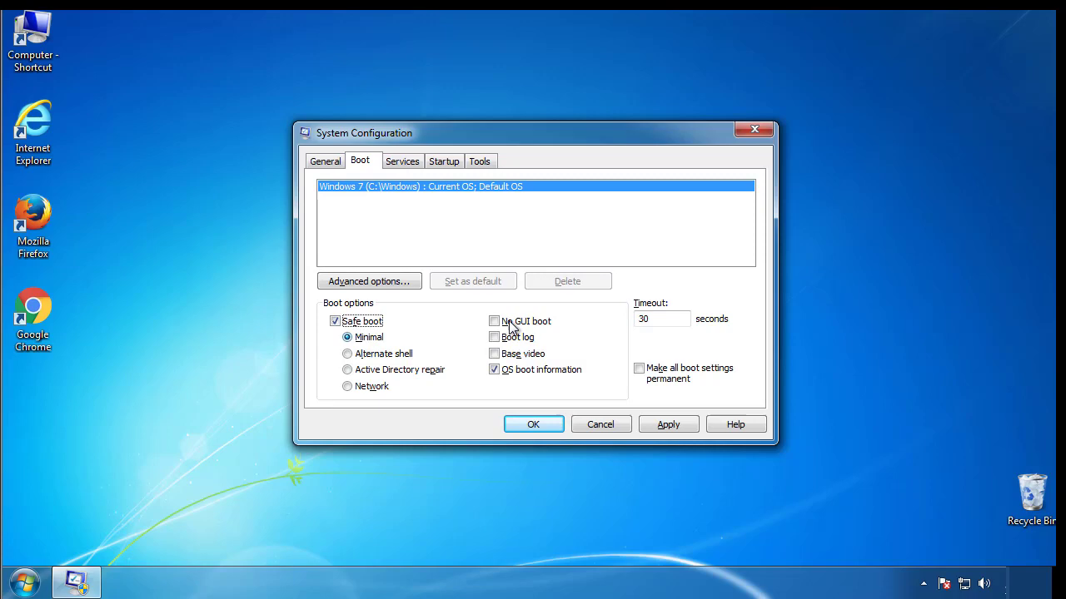
click(549, 430)
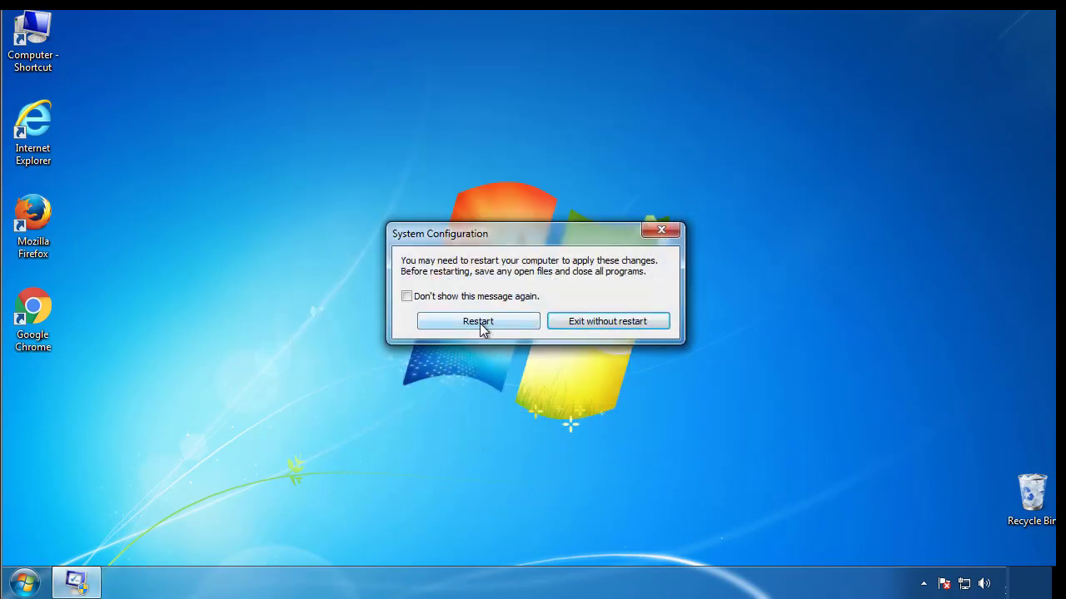
click(481, 323)
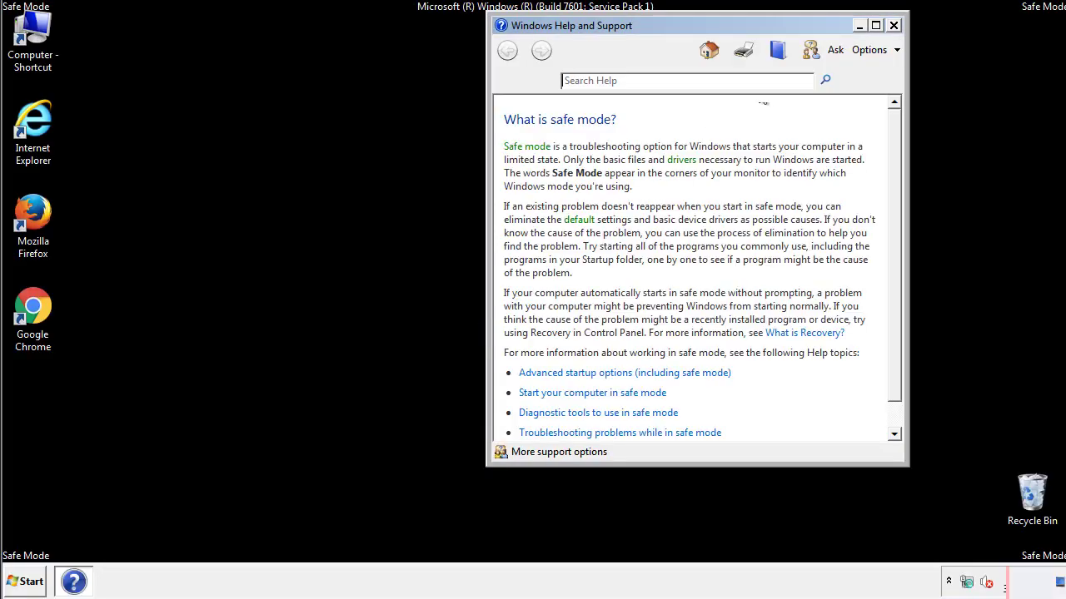
- Dismiss the Safe Mode help and set Folder Options to show hidden files, folders and drives
click(893, 26)
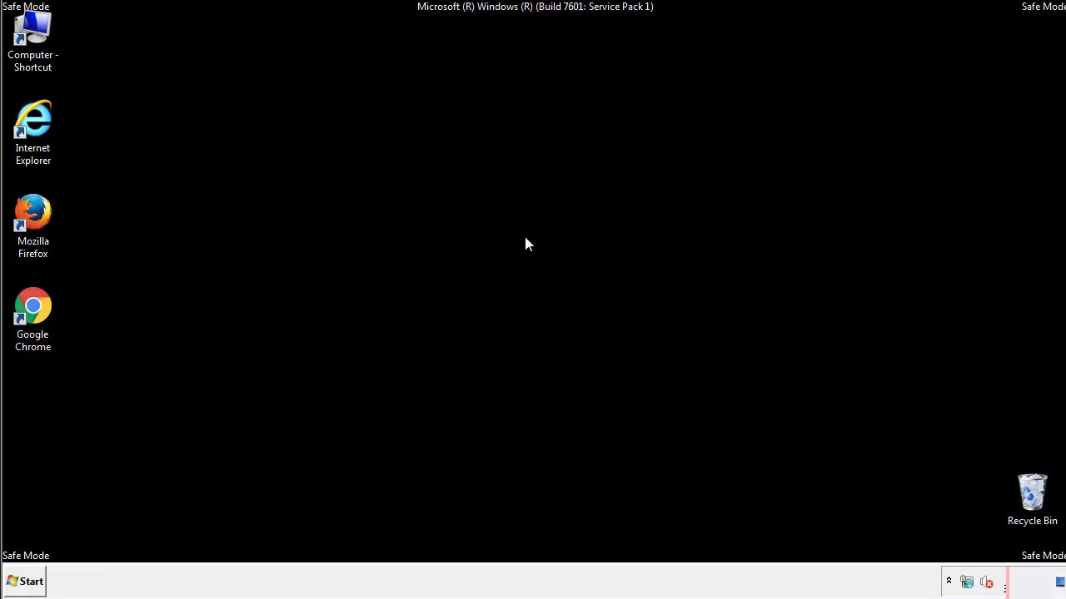
click(33, 579)
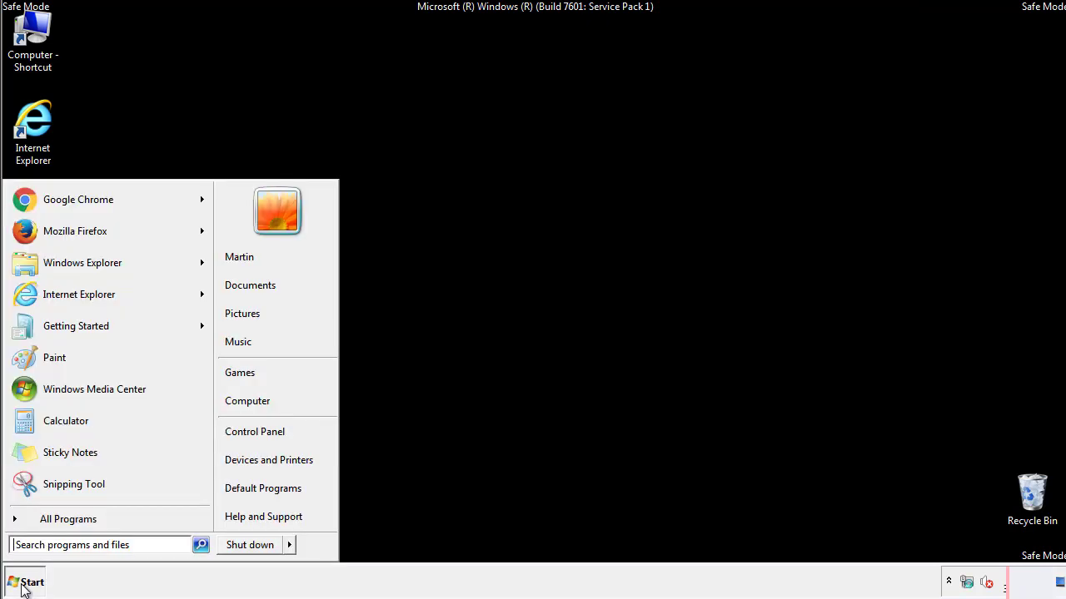
click(266, 429)
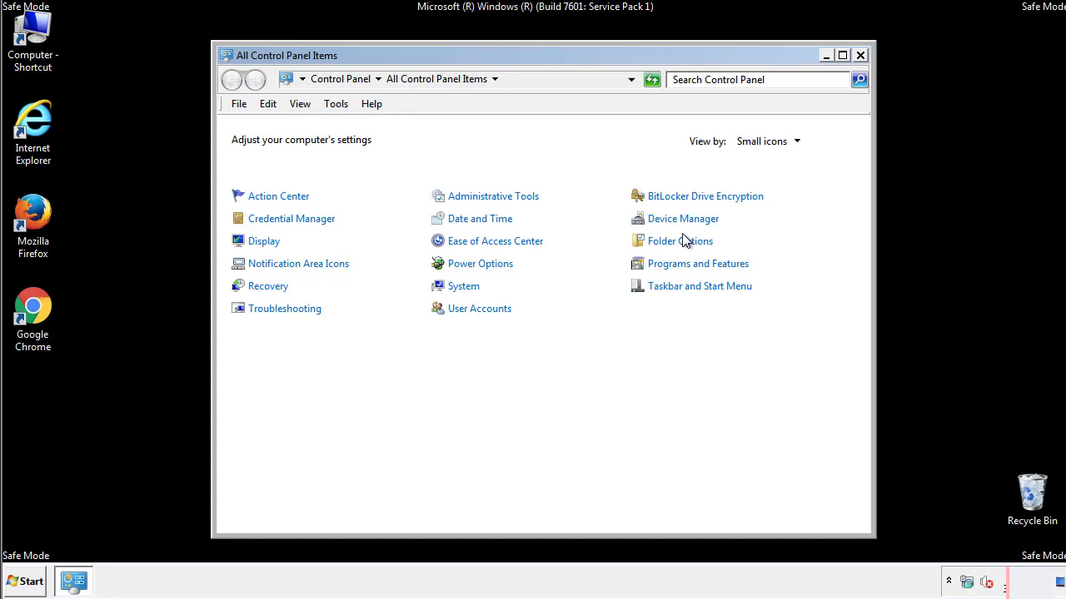
click(681, 242)
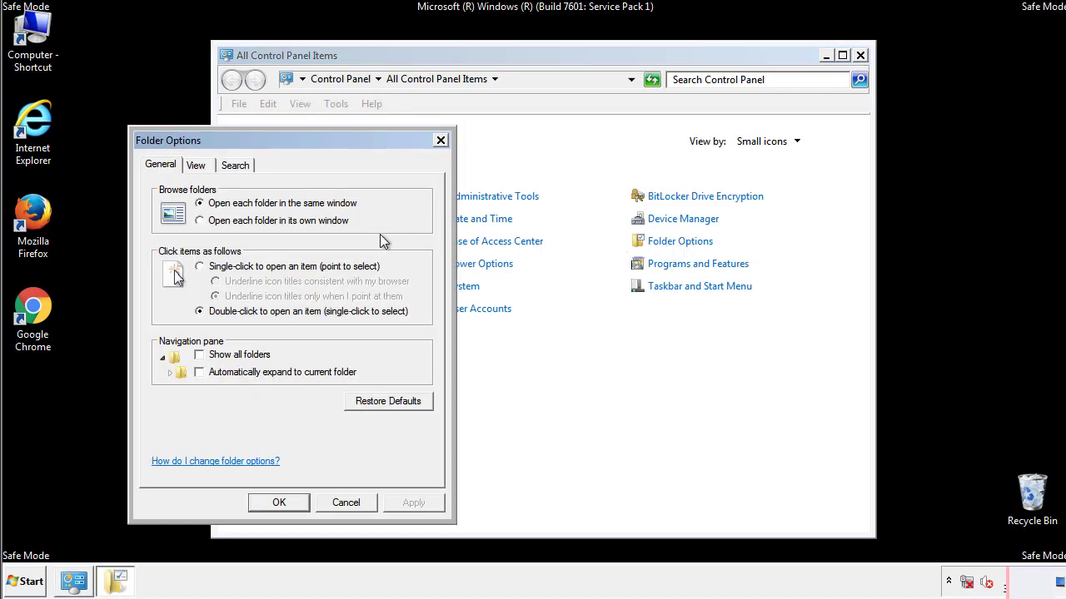
click(197, 168)
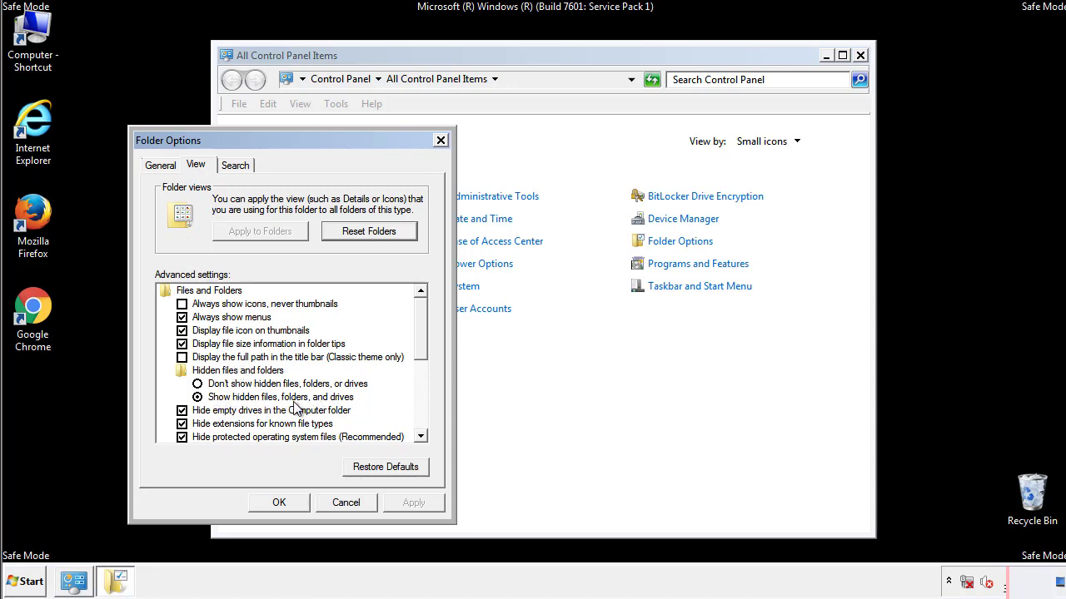
click(287, 500)
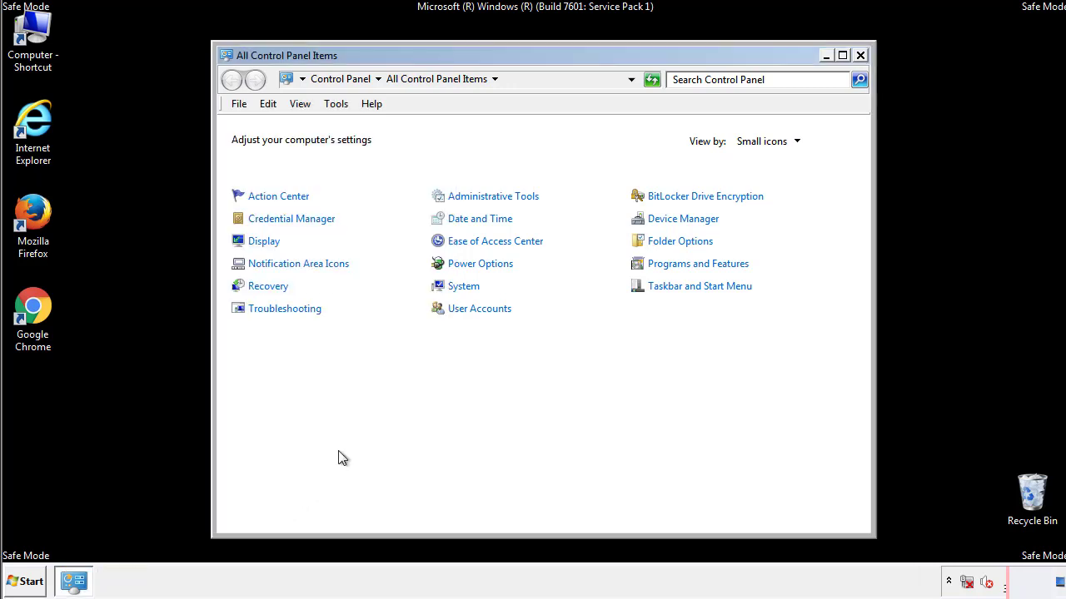
- Close Control Panel and browse from Computer into Local Disk (C:)\Windows
click(860, 56)
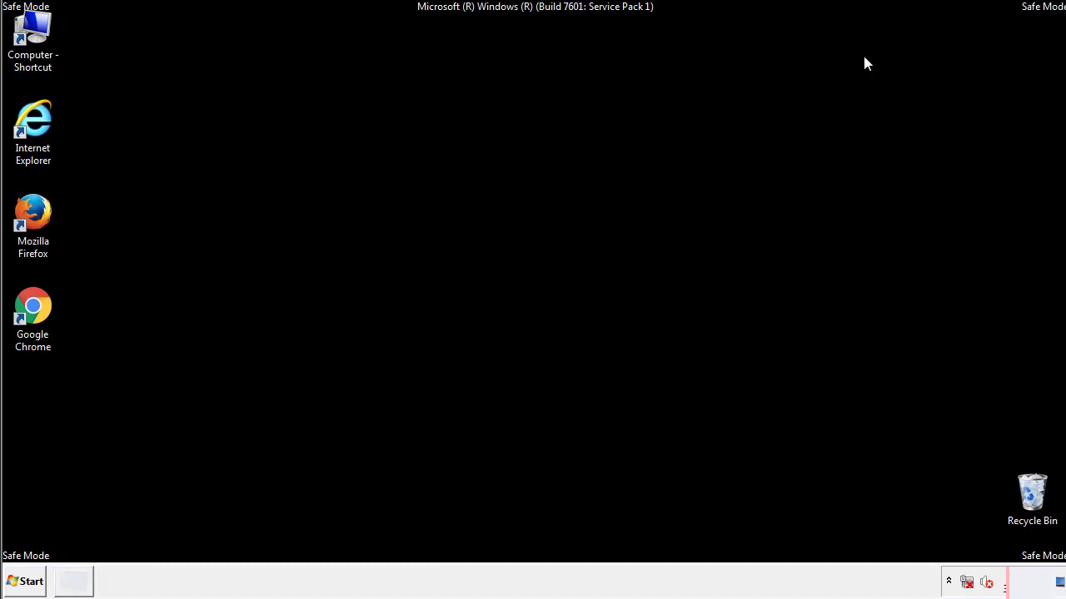
double_click(33, 34)
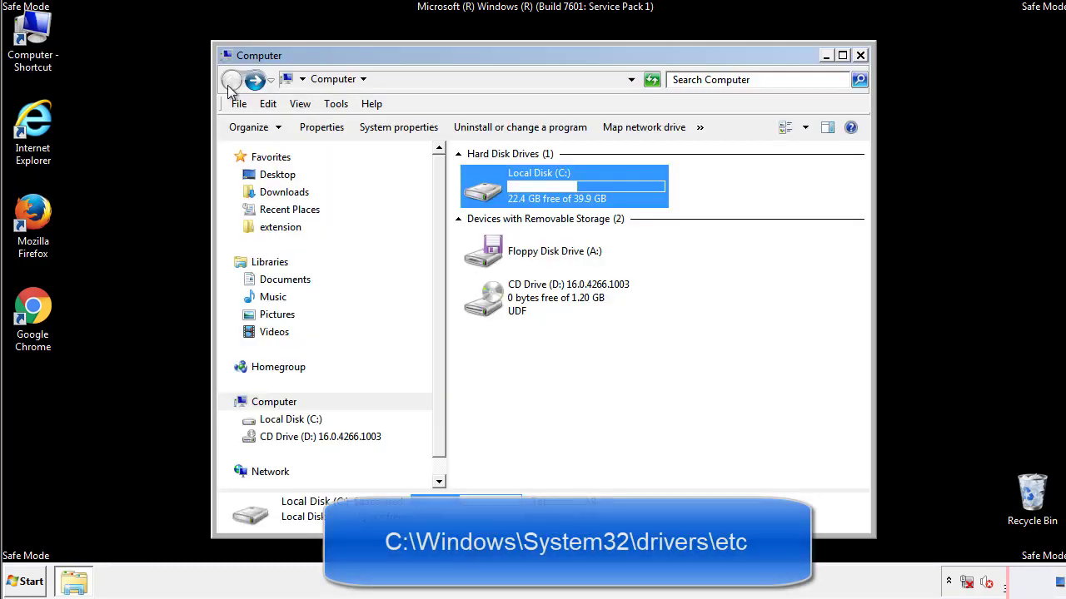
double_click(488, 192)
click(487, 306)
double_click(487, 307)
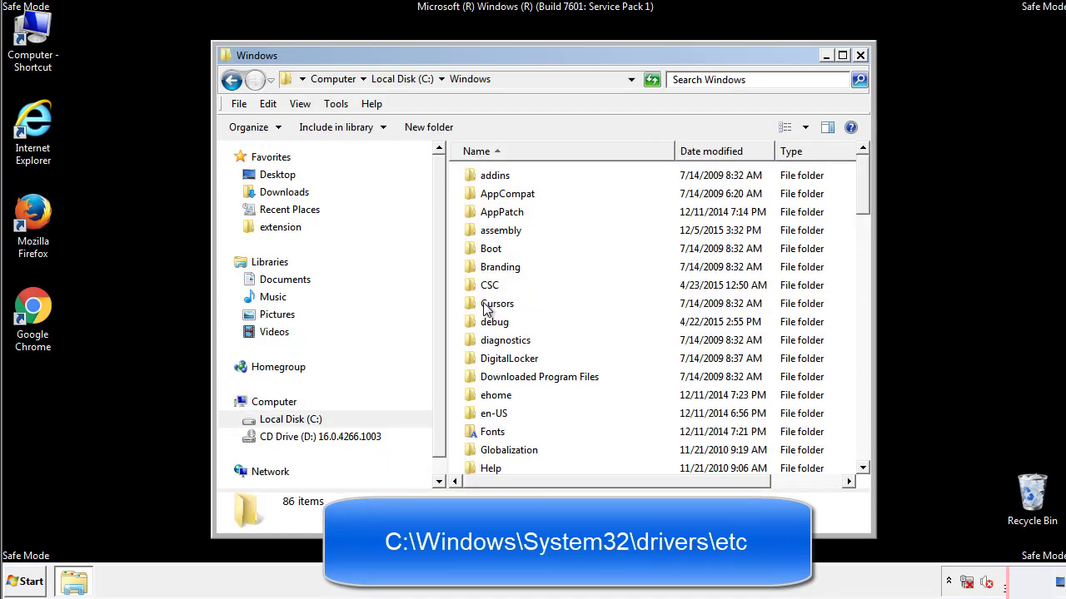
scroll(490, 375, down, 2)
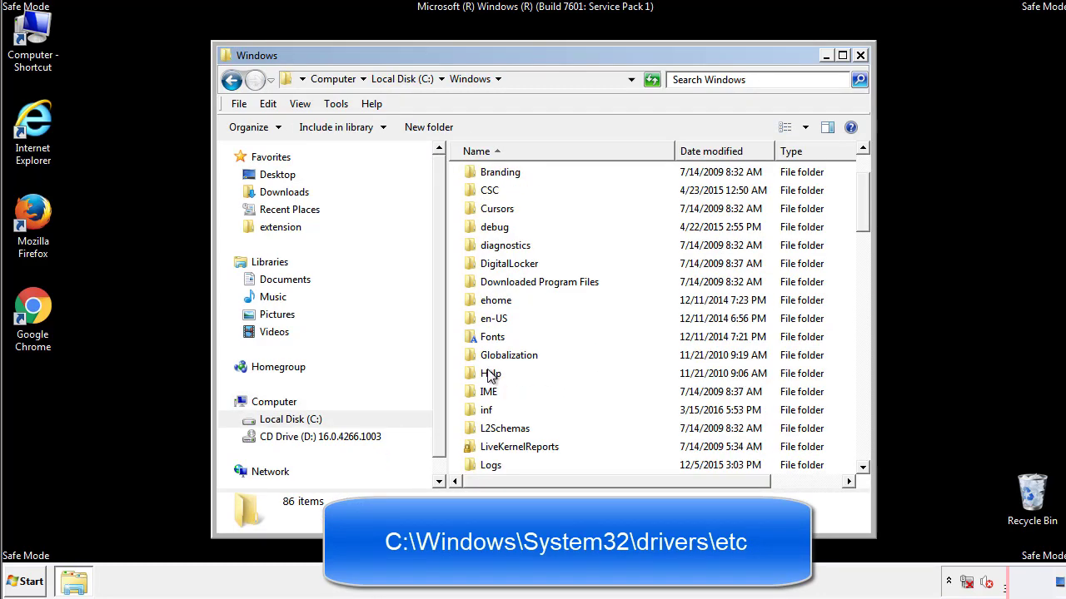
scroll(489, 376, down, 2)
scroll(489, 376, down, 2)
scroll(490, 378, down, 3)
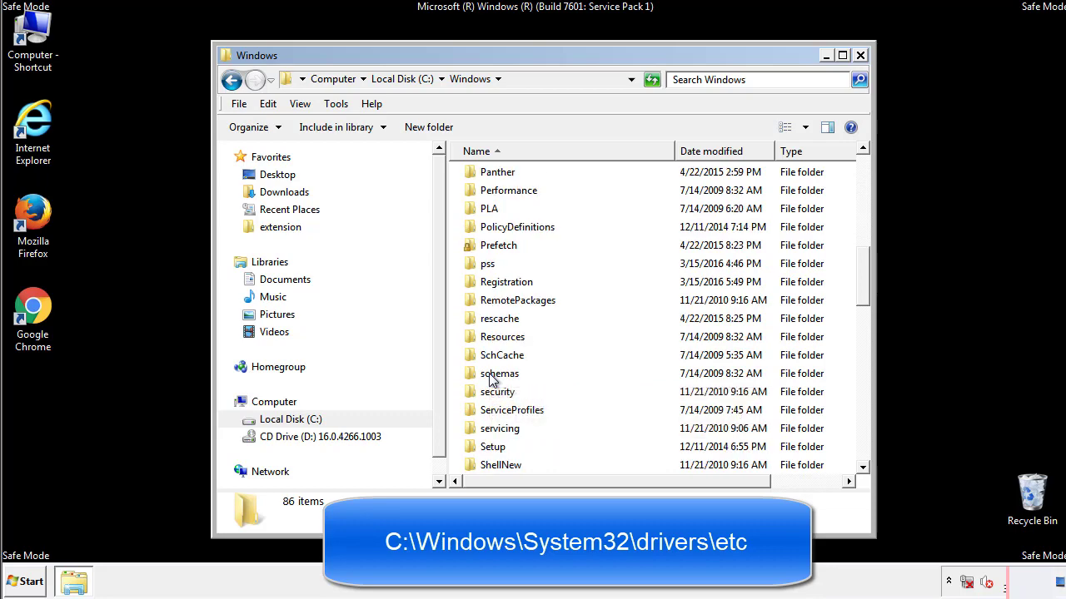
scroll(492, 379, down, 2)
- Go through System32, drivers and etc, and open the hosts file to get Open with
double_click(503, 431)
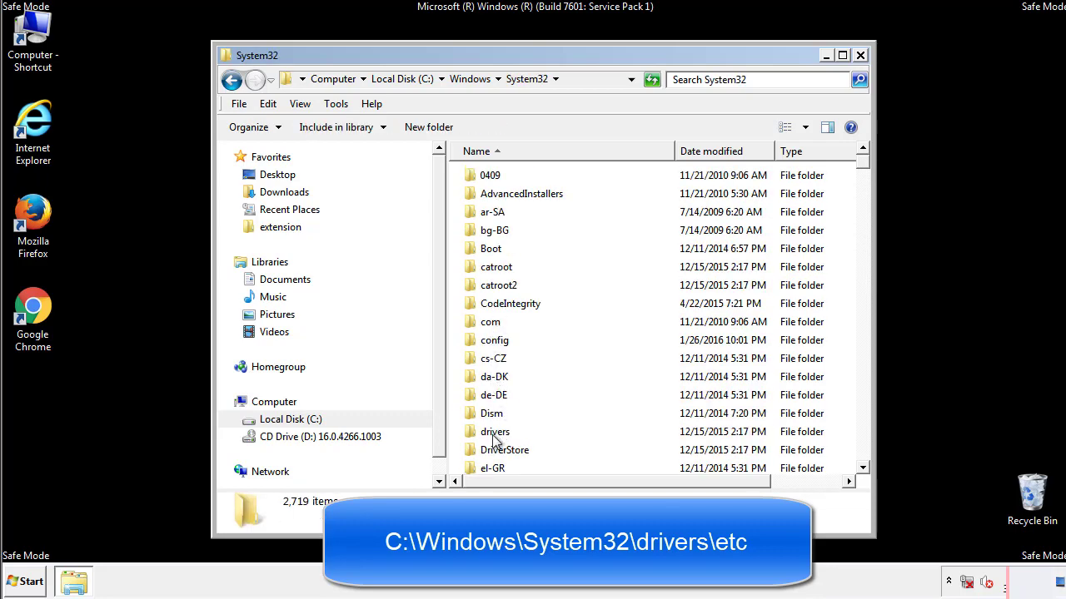
double_click(494, 433)
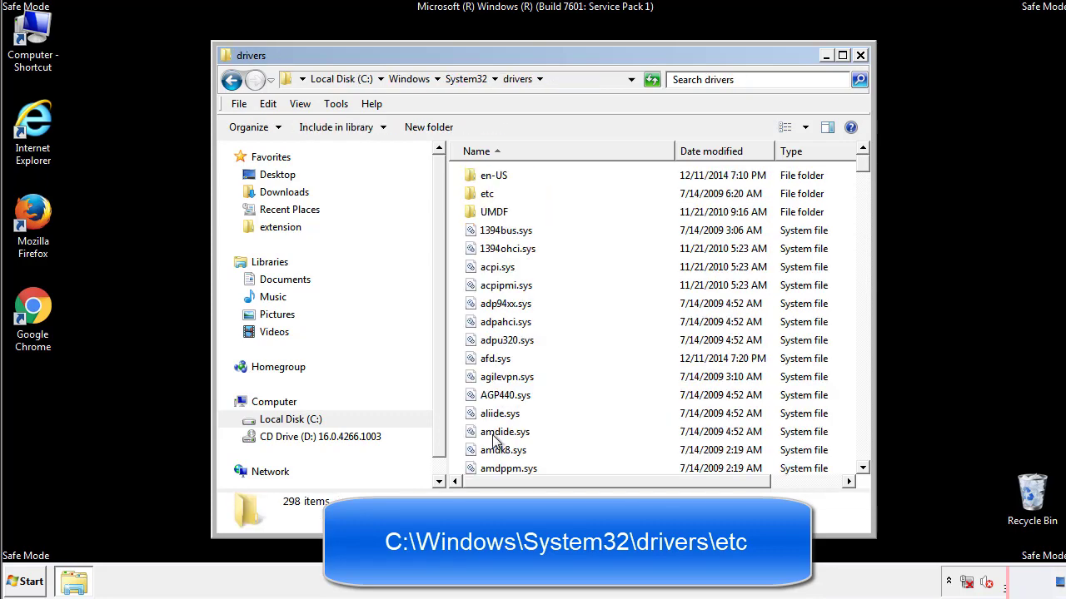
double_click(478, 200)
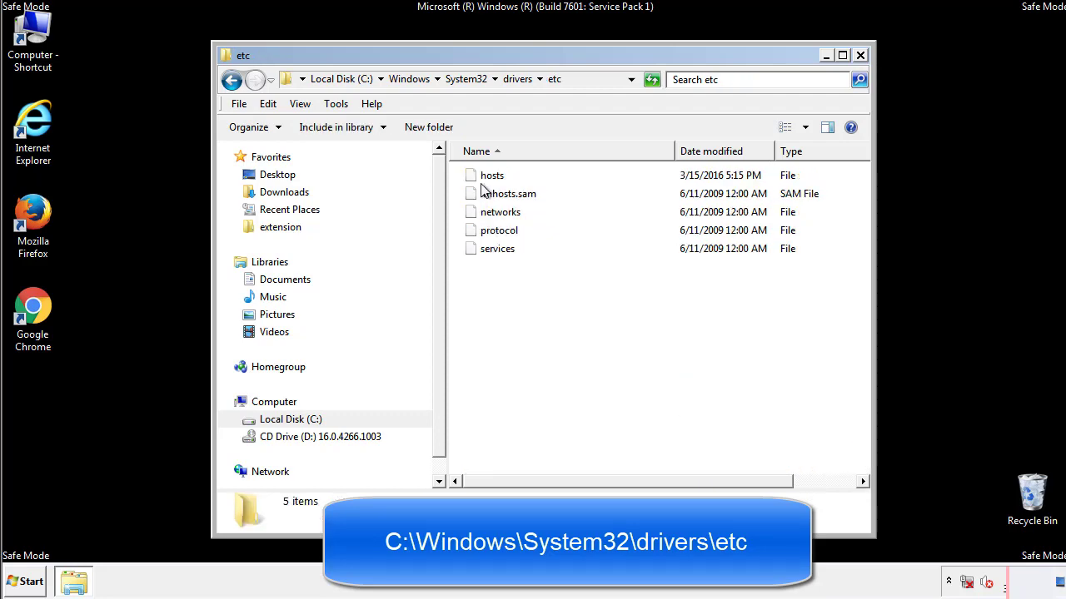
double_click(483, 176)
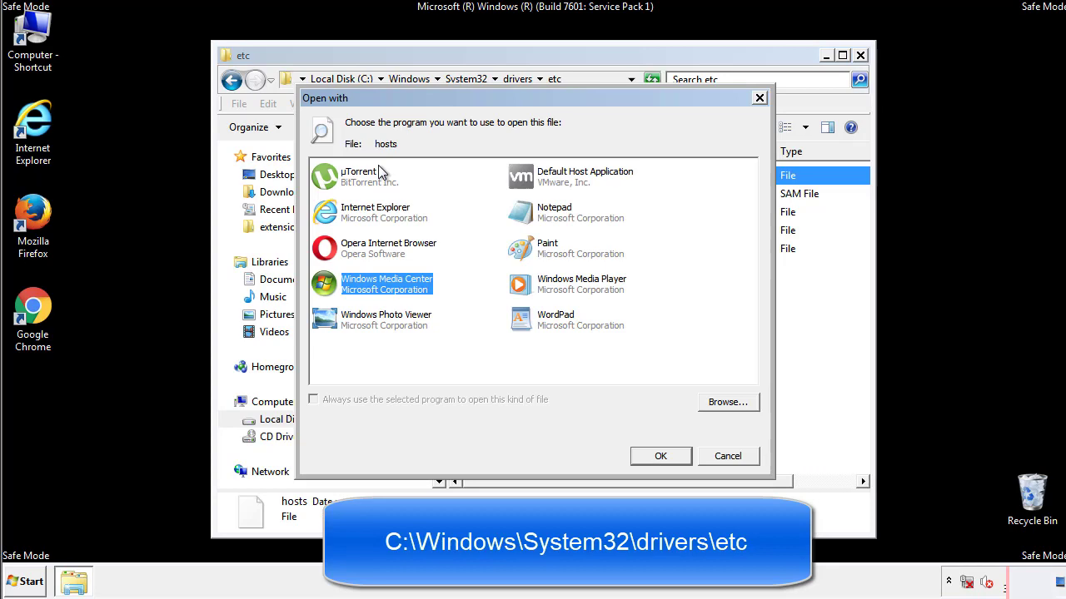
- Open hosts in Notepad and delete the four custom host entries
click(539, 218)
click(660, 457)
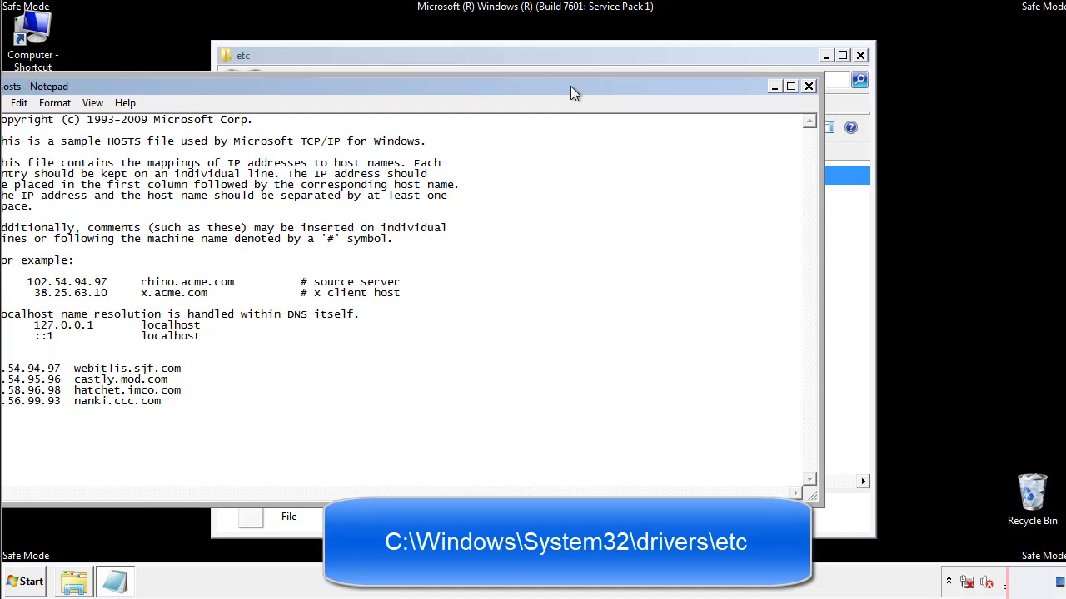
drag(440, 83, 681, 99)
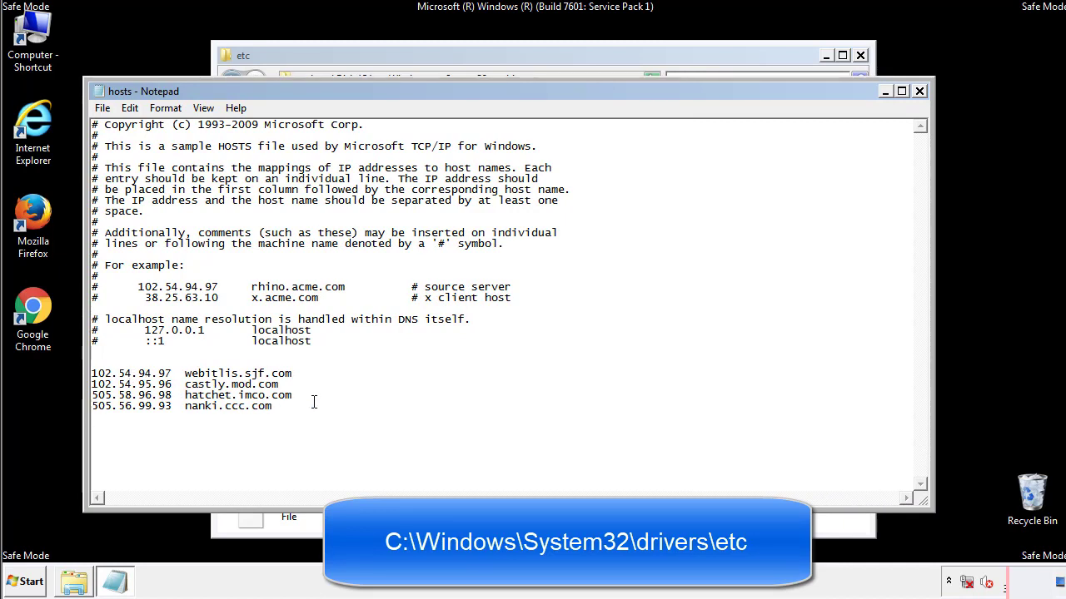
drag(297, 408, 92, 372)
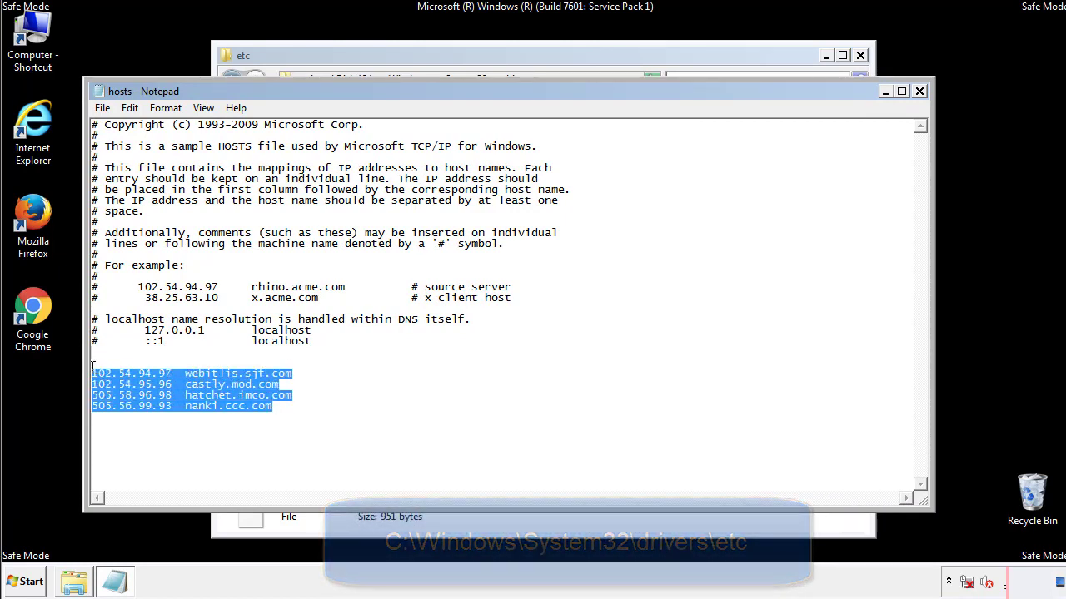
key(Delete)
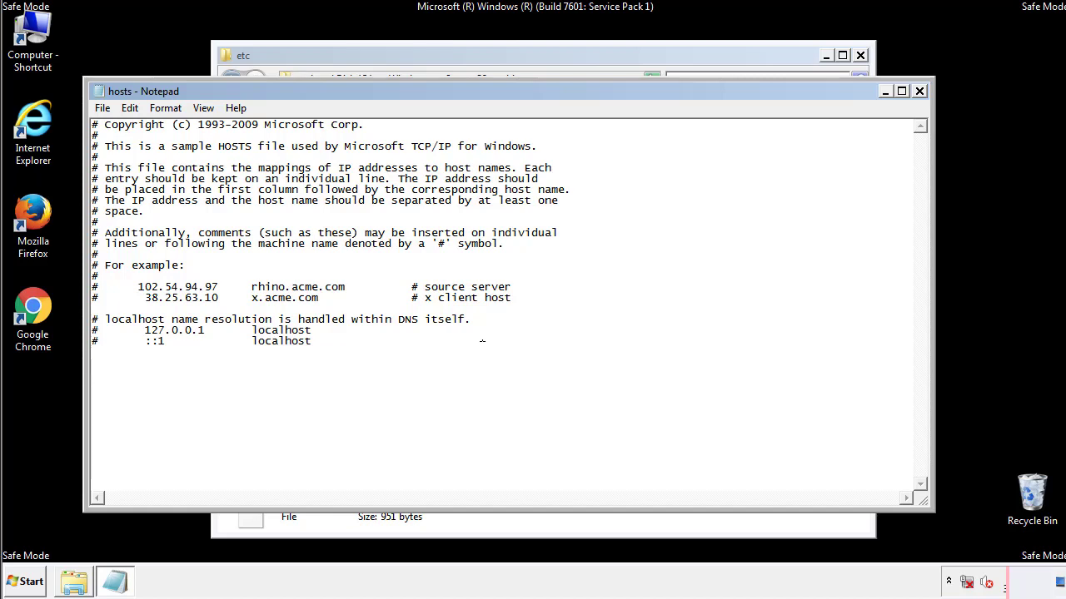
- Close Notepad saving the hosts file, then close the etc folder window
click(920, 92)
click(470, 306)
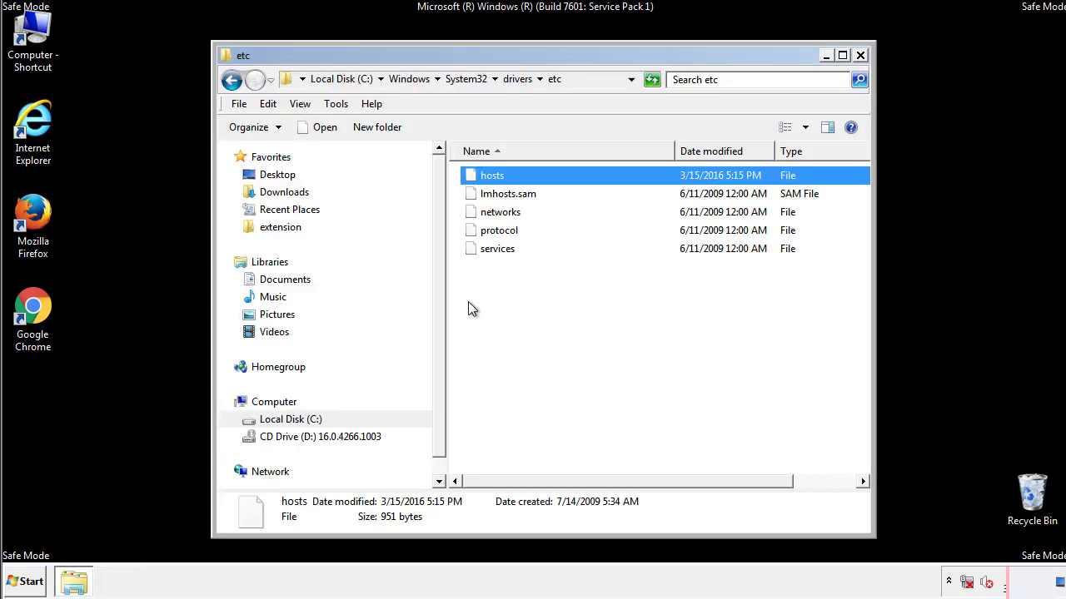
click(468, 302)
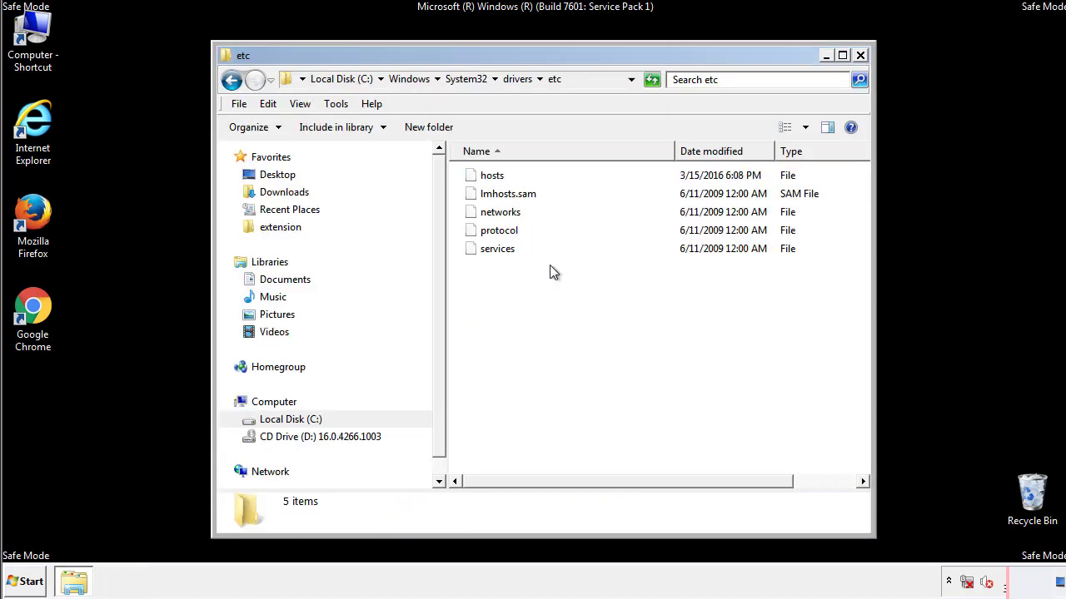
click(860, 56)
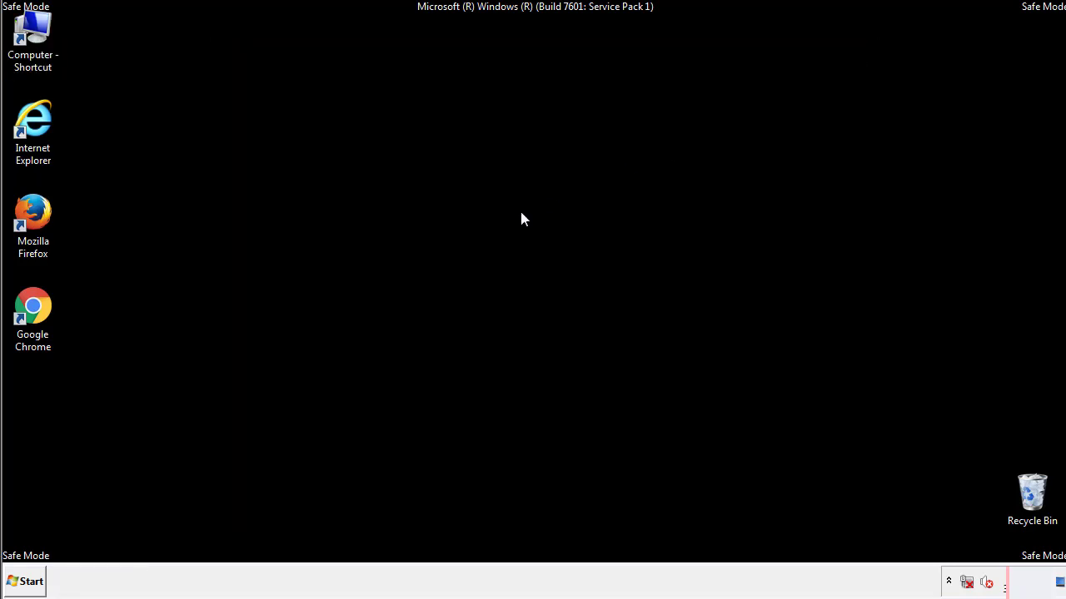
- Open the Startup folder from All Programs in a file window
click(29, 581)
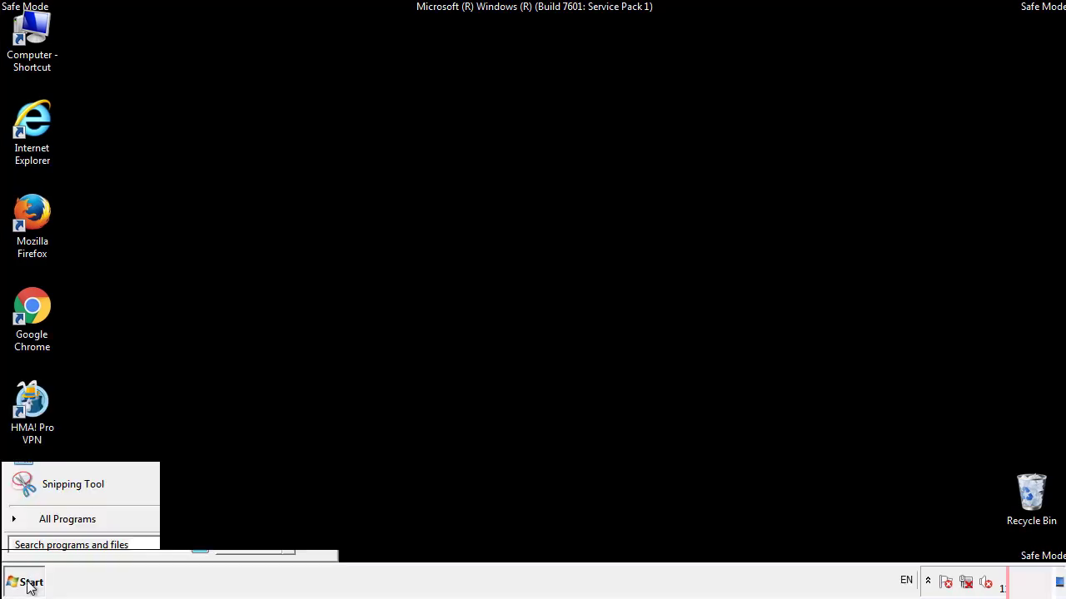
click(47, 526)
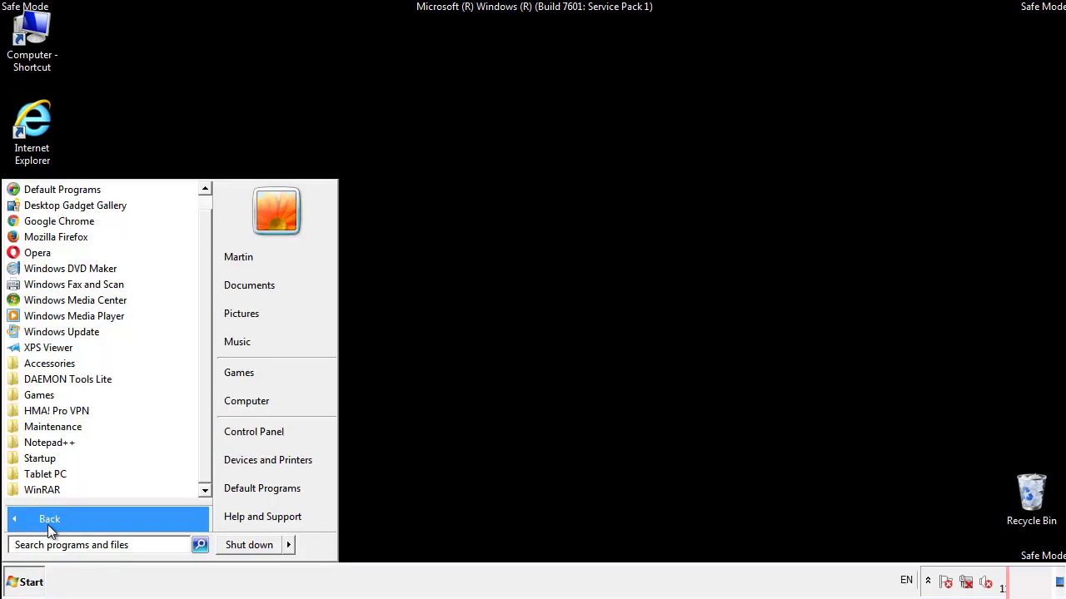
right_click(44, 460)
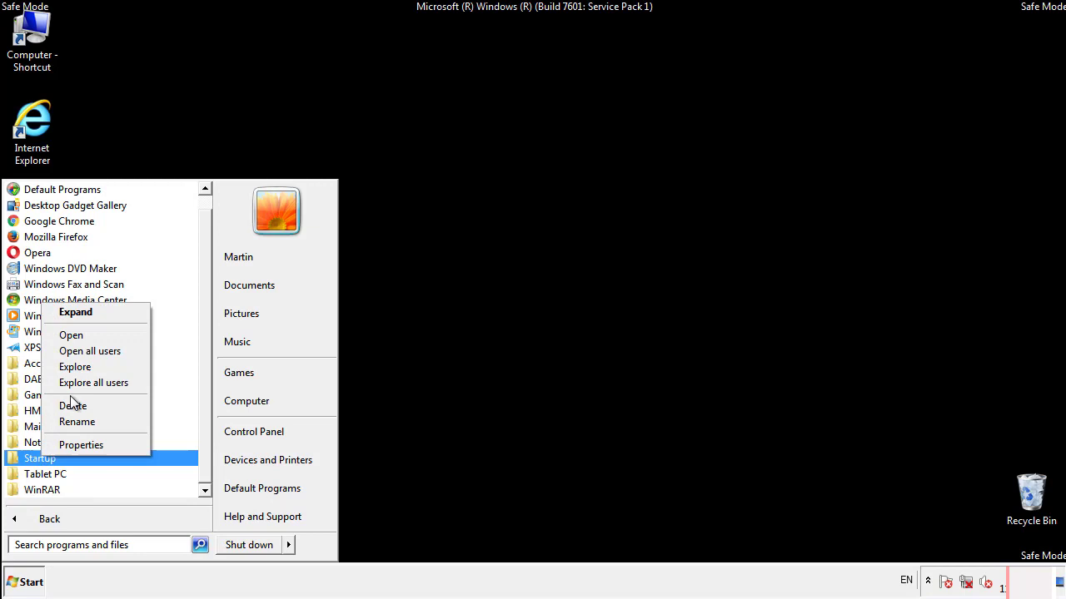
click(80, 335)
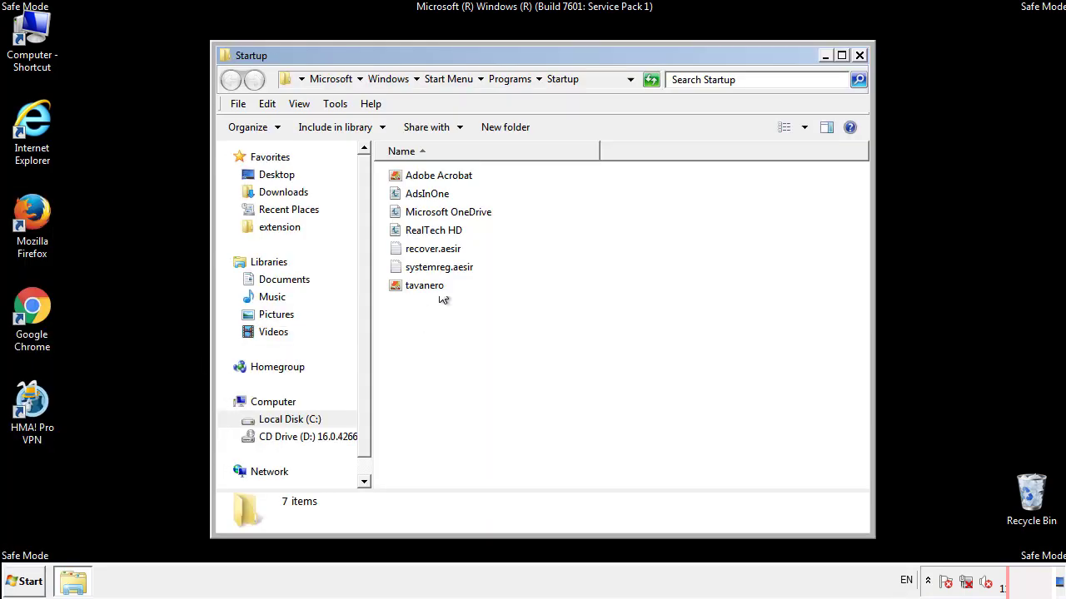
- Delete AdsInOne, recover.aesir, systemreg.aesir and tavanero, then close the folder
click(435, 197)
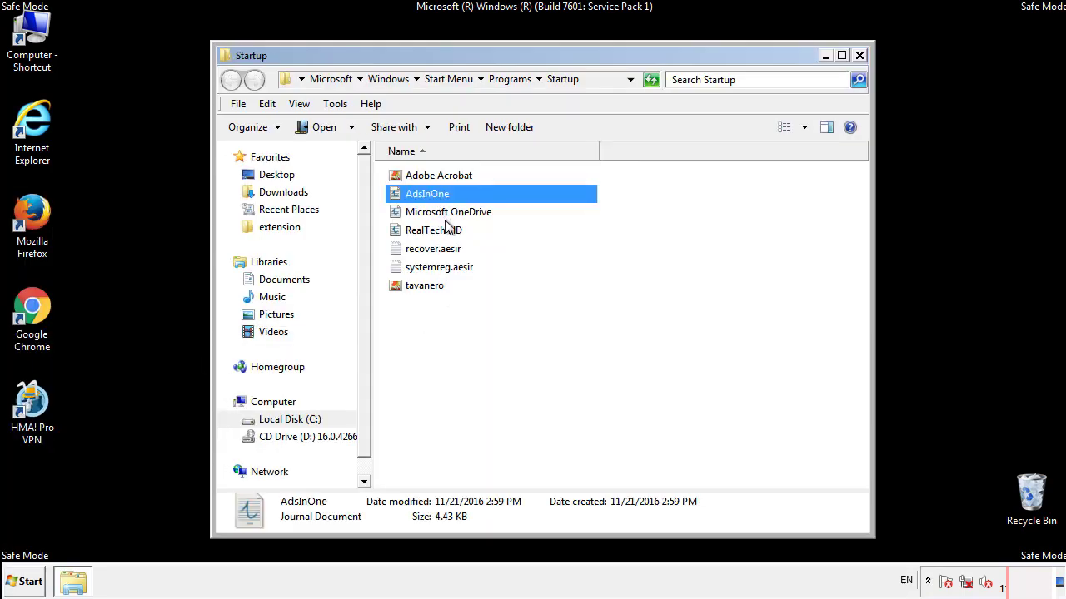
ctrl+click(435, 250)
ctrl+click(445, 267)
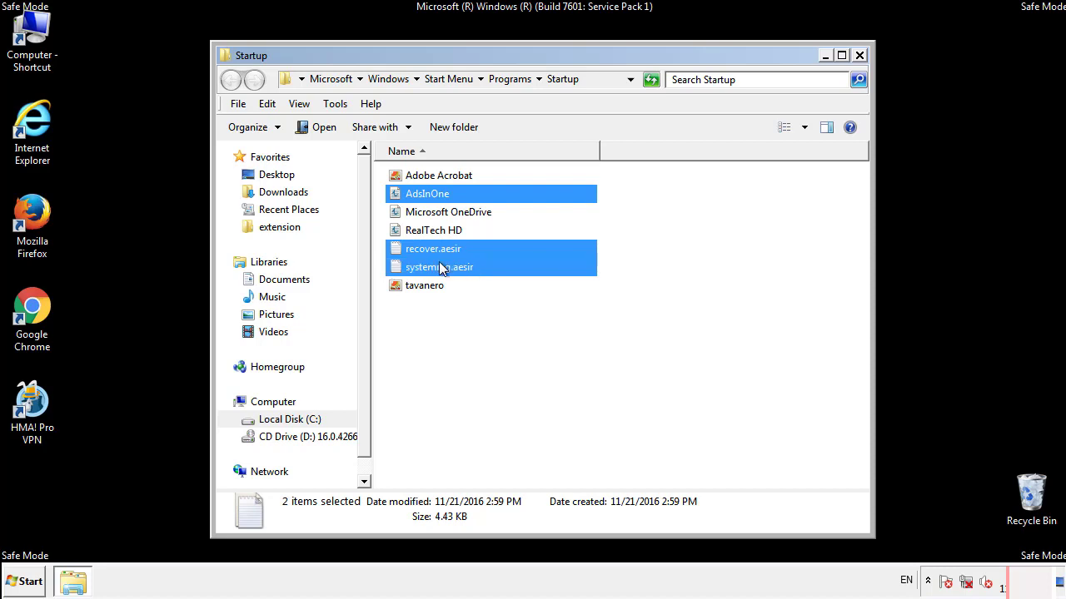
ctrl+click(426, 283)
right_click(421, 286)
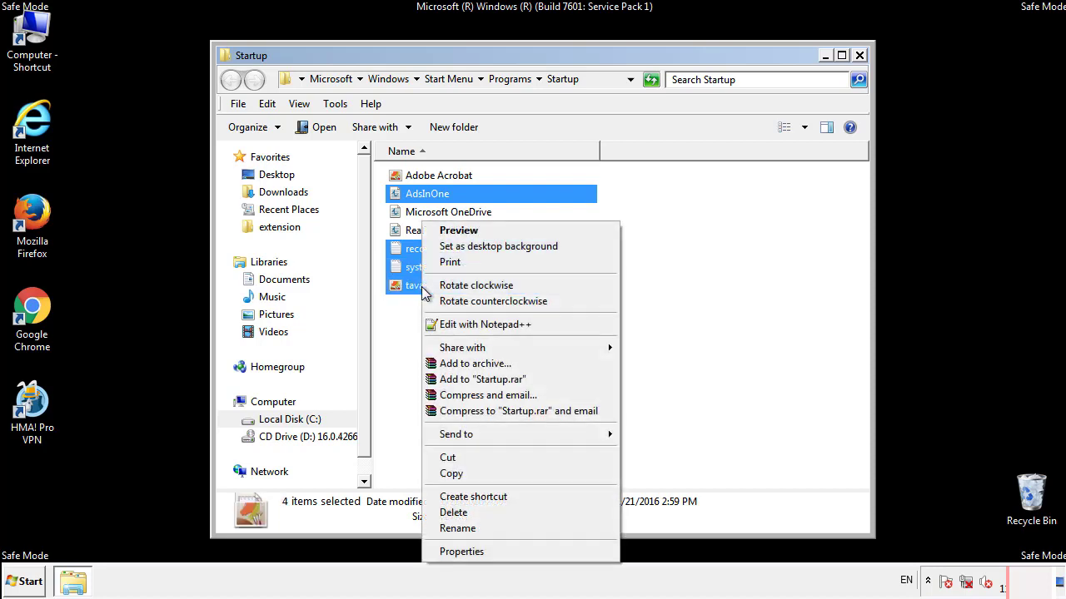
click(452, 513)
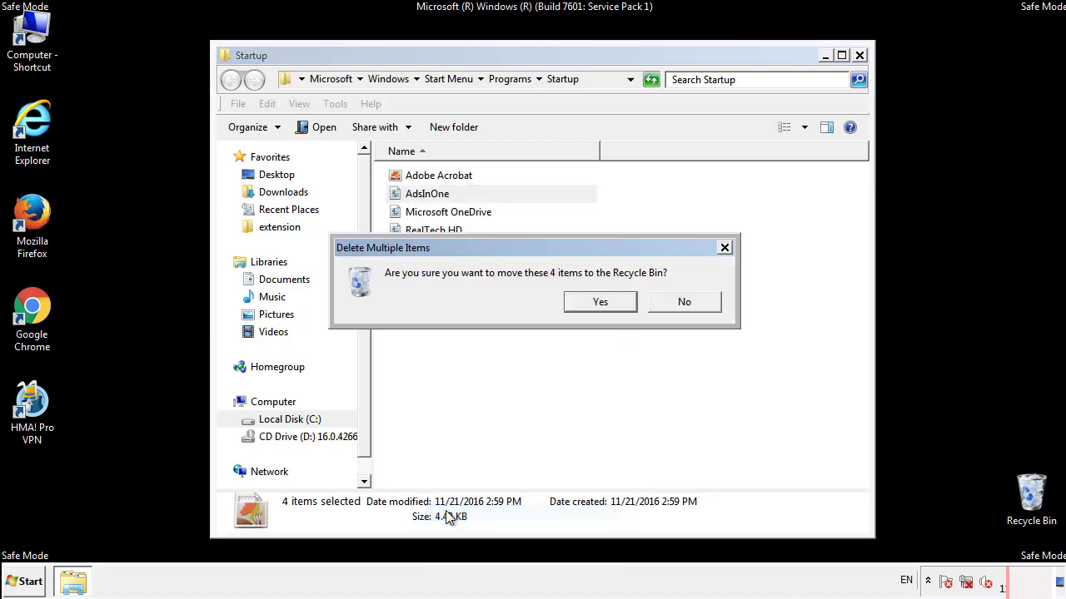
click(587, 302)
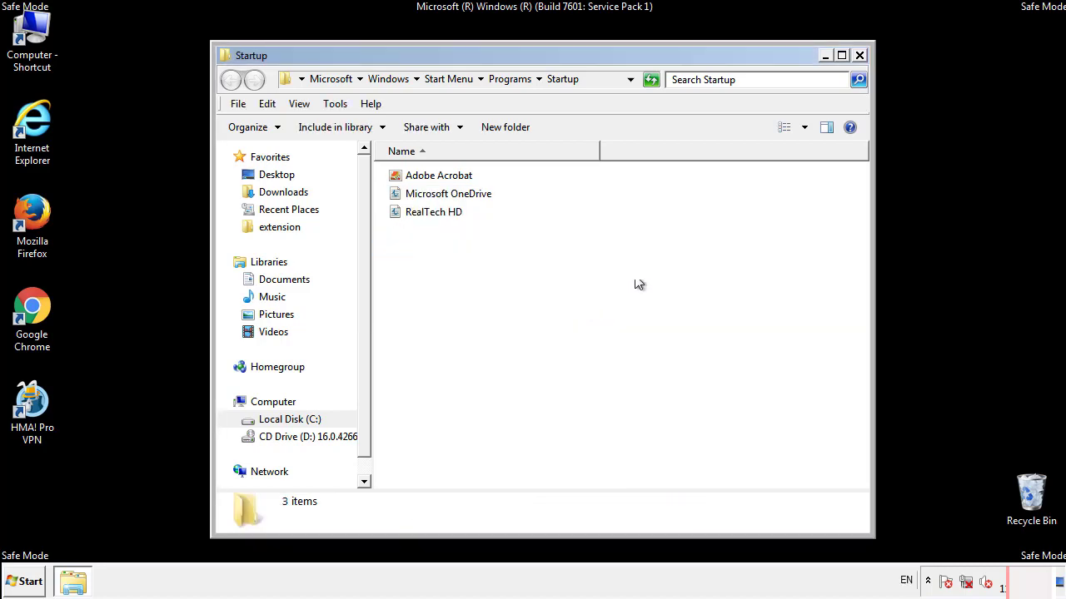
click(862, 62)
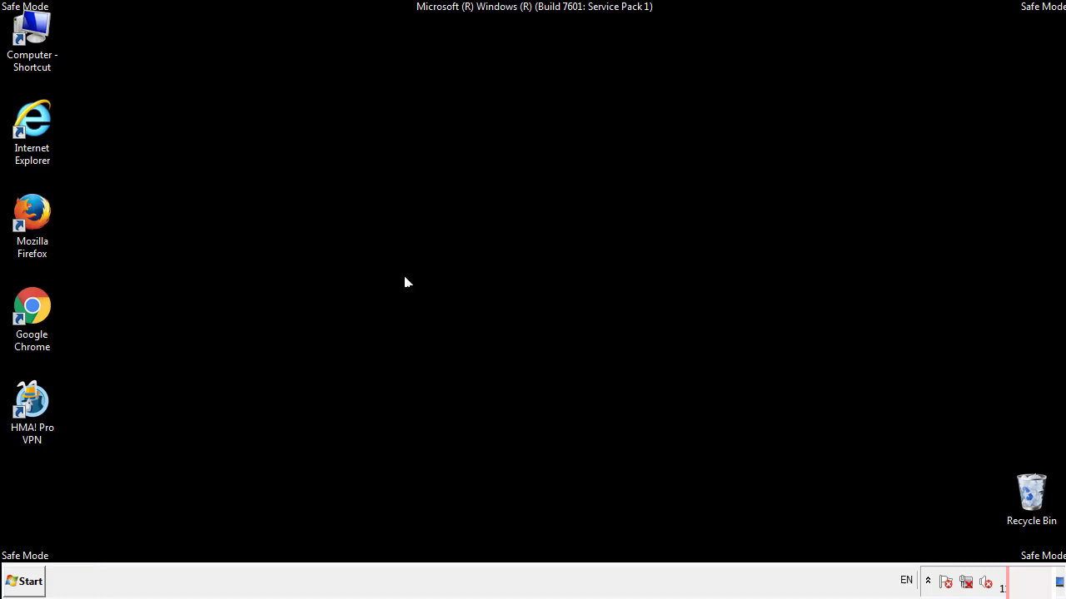
- Launch Registry Editor with regedit and expand HKEY_LOCAL_MACHINE and SOFTWARE
click(25, 583)
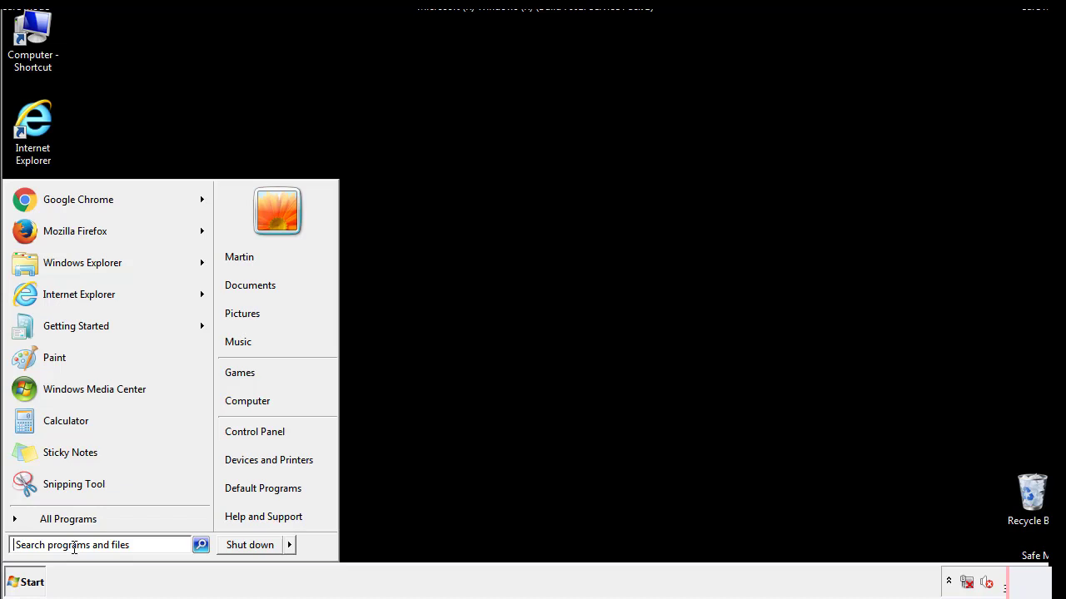
text(reged)
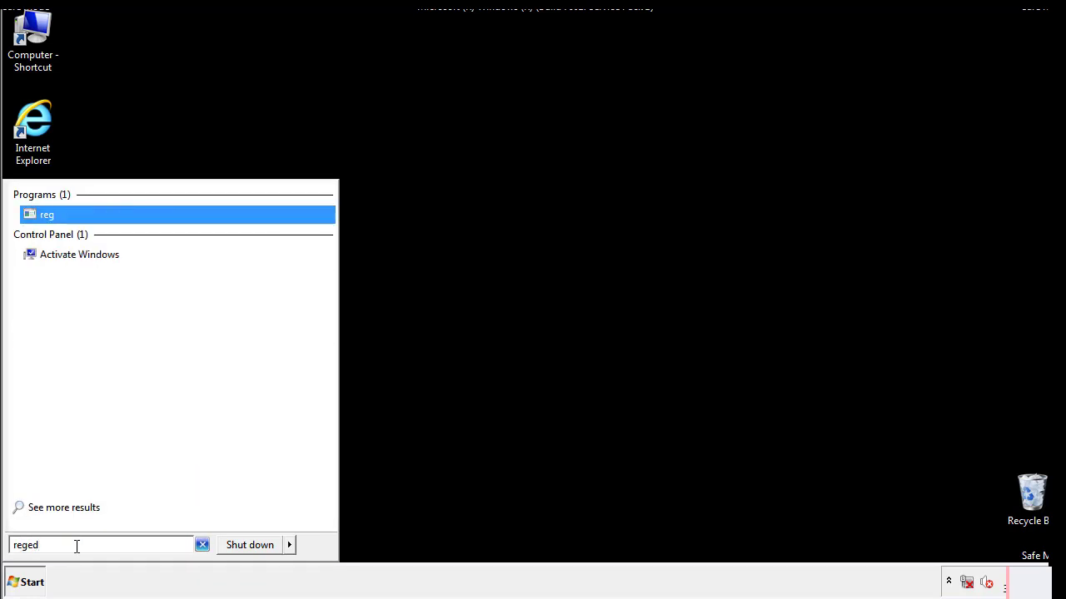
text(it)
key(Return)
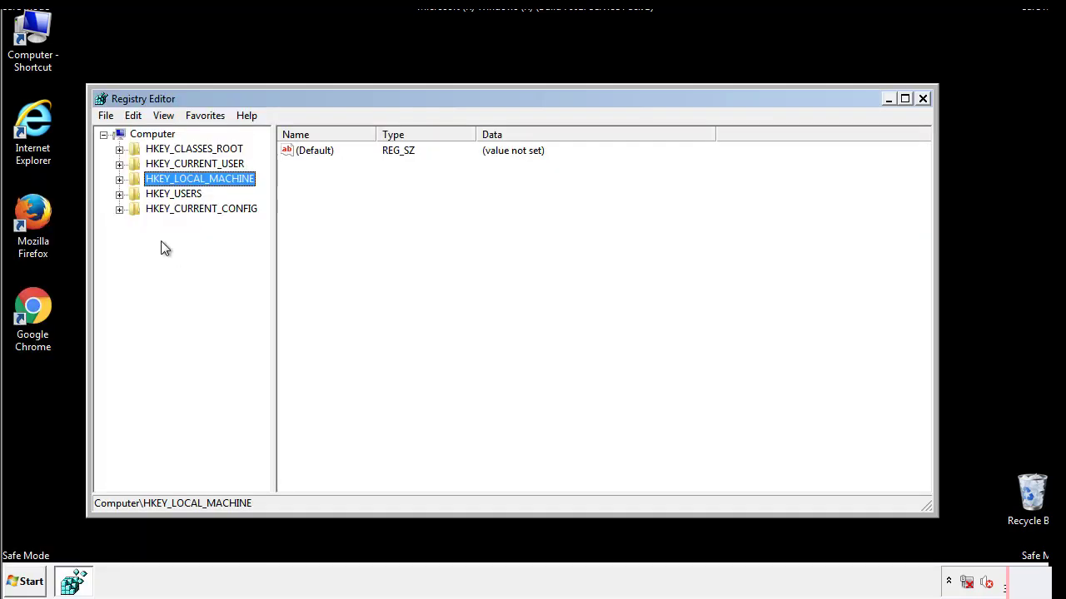
click(119, 179)
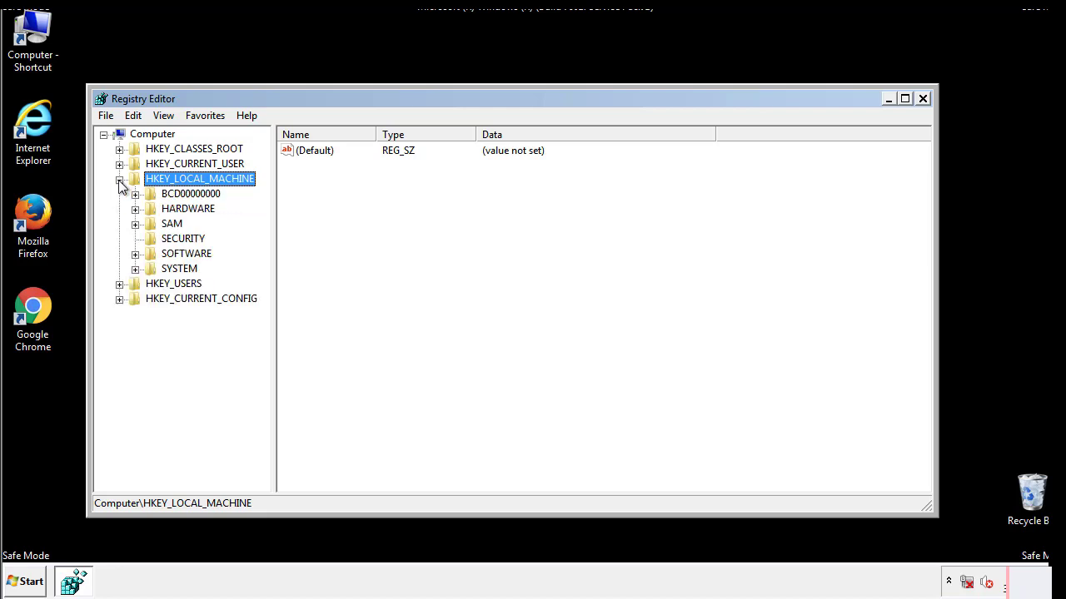
click(134, 254)
- Expand Microsoft, Windows and CurrentVersion to reveal the Run and RunOnce keys
scroll(262, 246, down, 1)
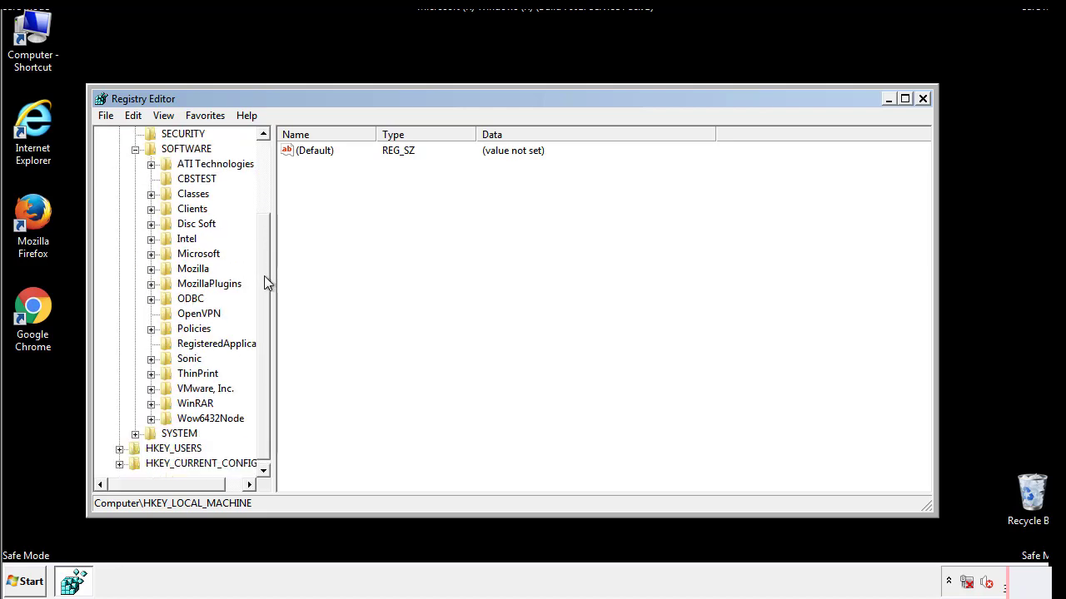
click(150, 254)
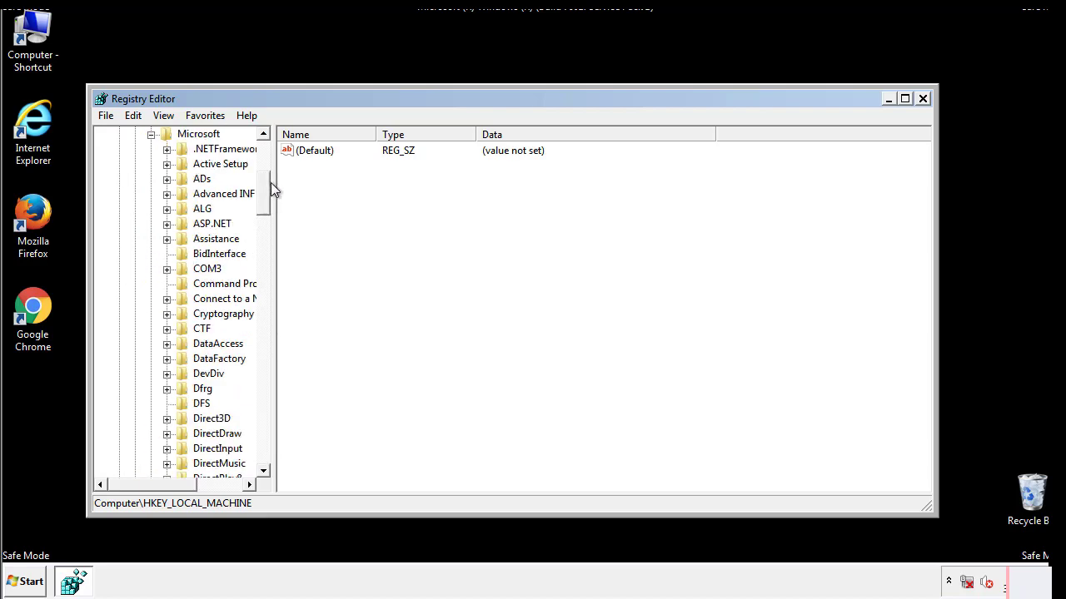
mouse_move(263, 207)
mouse_down()
mouse_move(263, 441)
mouse_move(262, 423)
mouse_up()
click(167, 253)
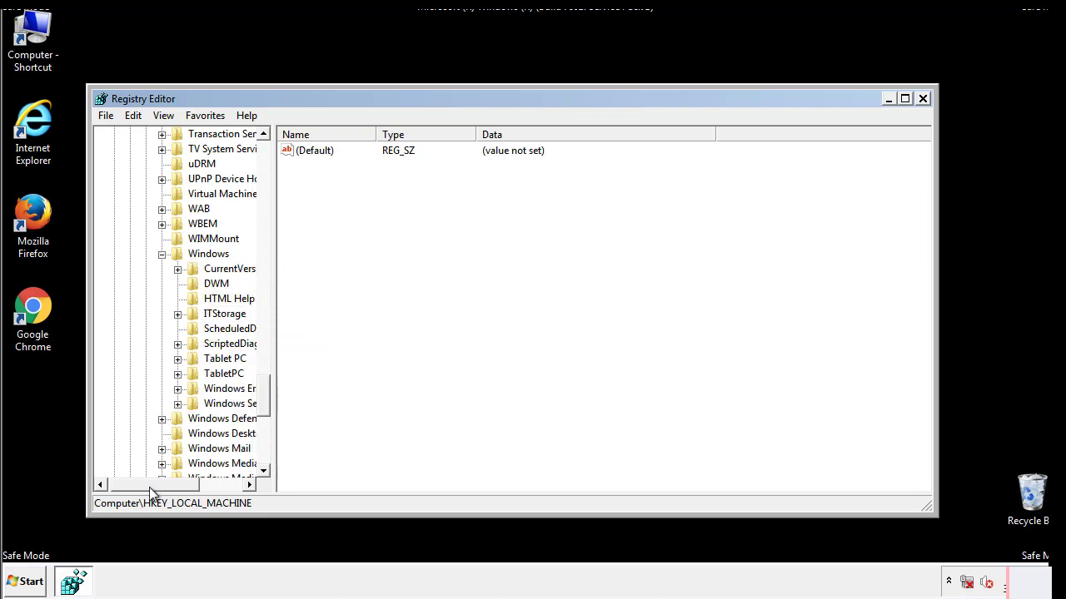
drag(149, 487, 170, 489)
click(136, 269)
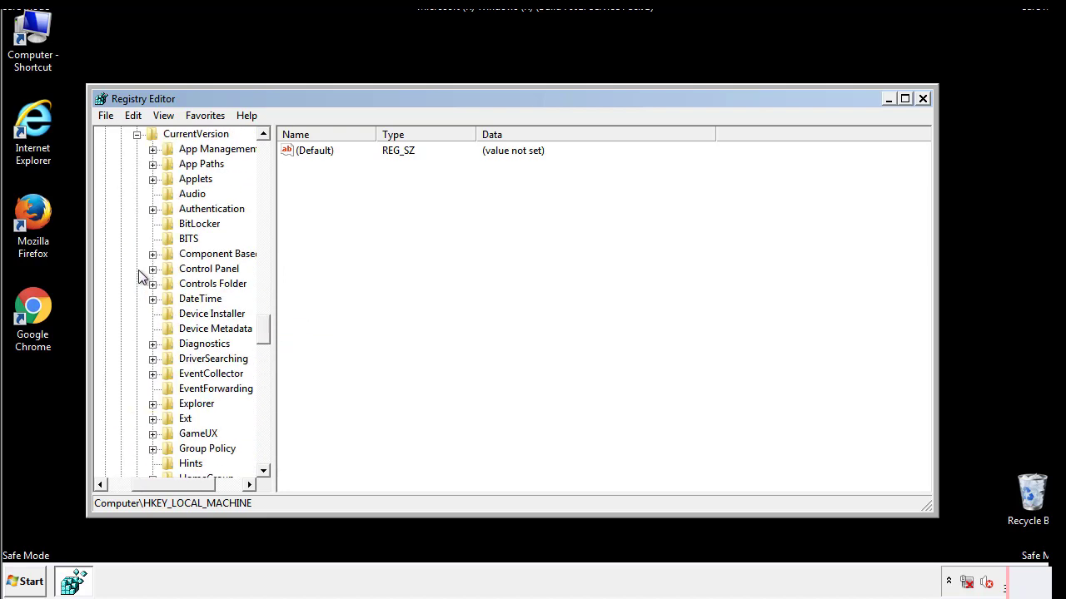
mouse_move(271, 329)
mouse_down()
mouse_move(266, 404)
mouse_move(263, 384)
mouse_up()
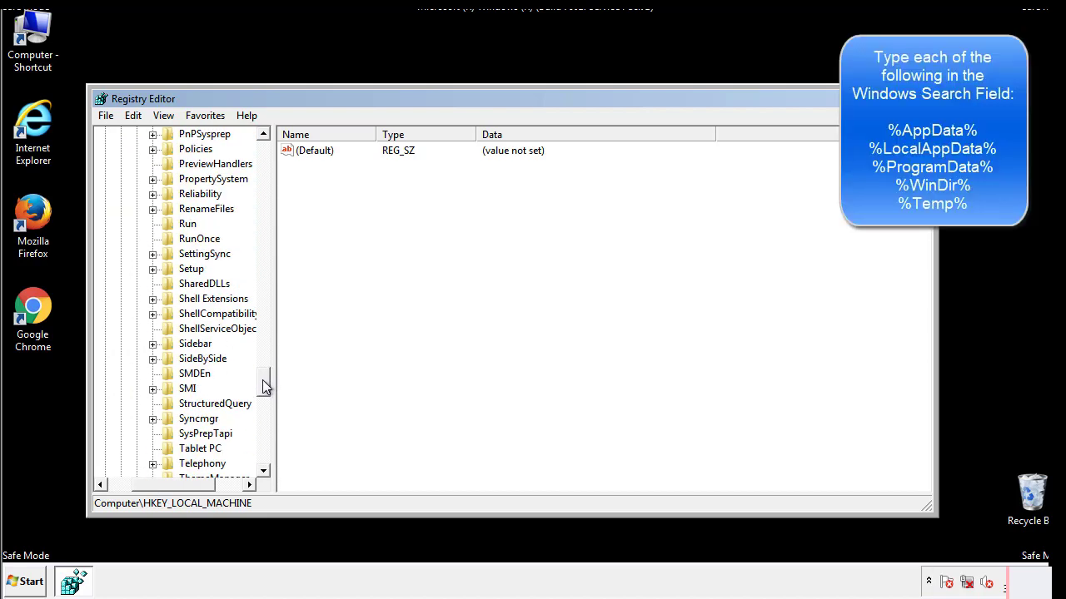
- Delete the tappi.loc value from HKLM's Run key, keeping VMware User Process
click(176, 225)
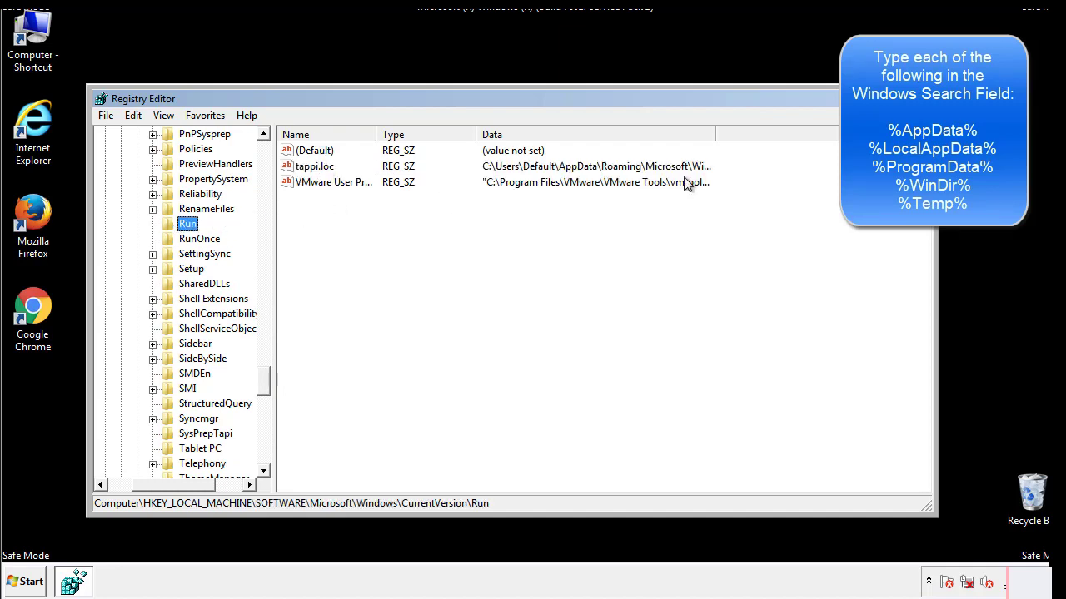
click(314, 171)
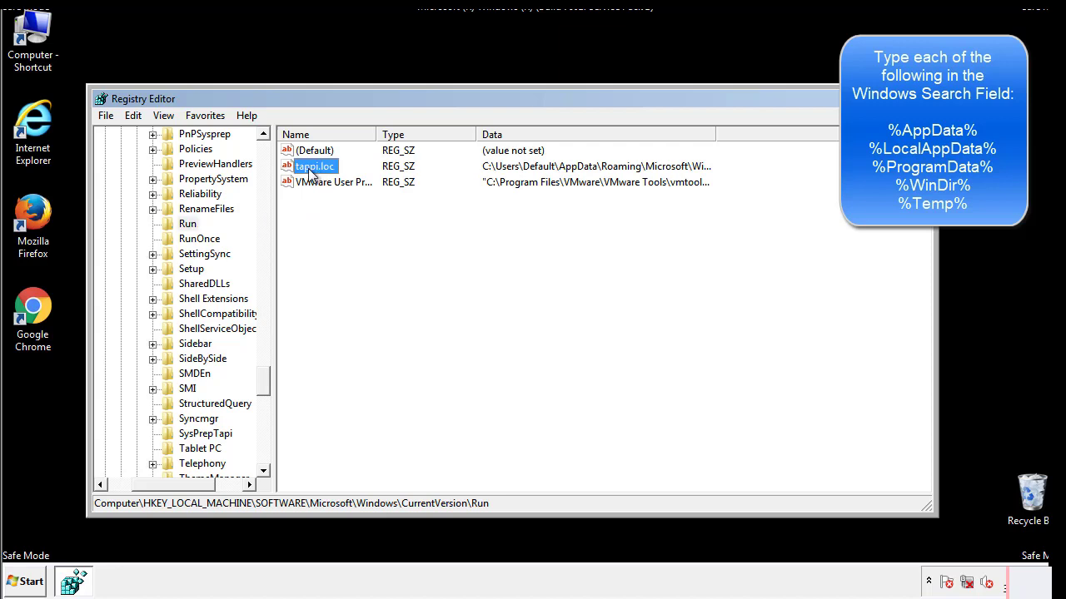
right_click(308, 169)
click(333, 217)
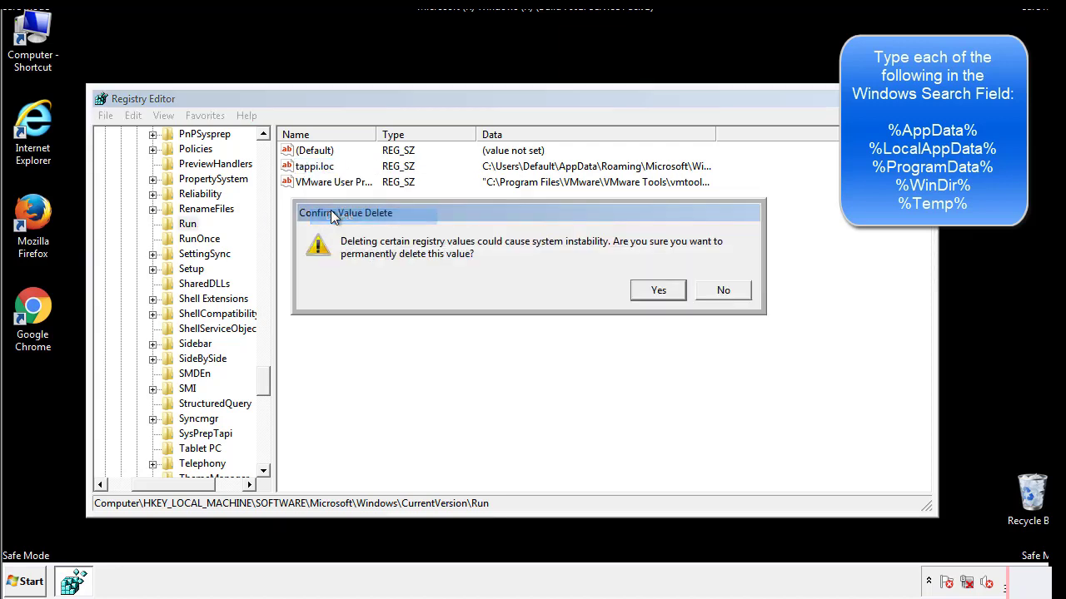
click(647, 292)
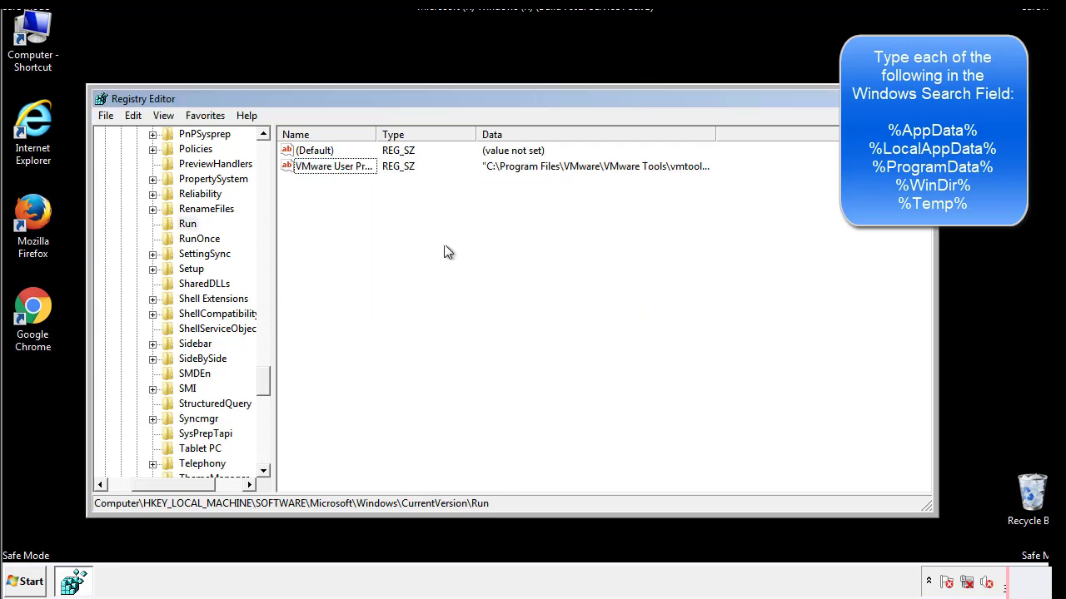
drag(263, 381, 266, 452)
drag(204, 483, 131, 497)
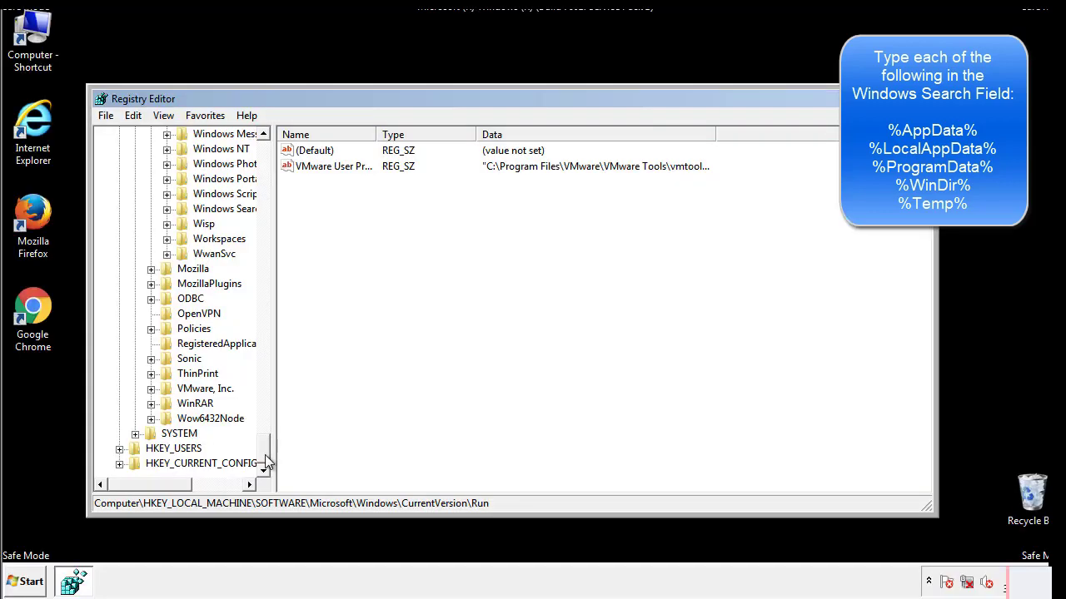
drag(265, 449, 271, 158)
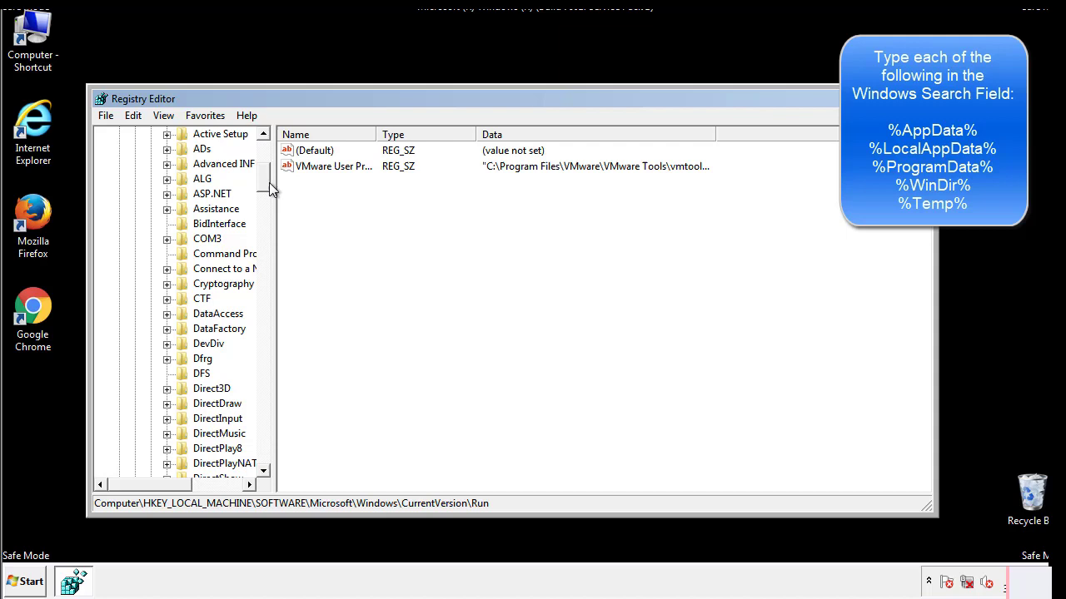
- Collapse HKLM and expand HKEY_CURRENT_USER down to Software\Microsoft\Windows\CurrentVersion
click(120, 179)
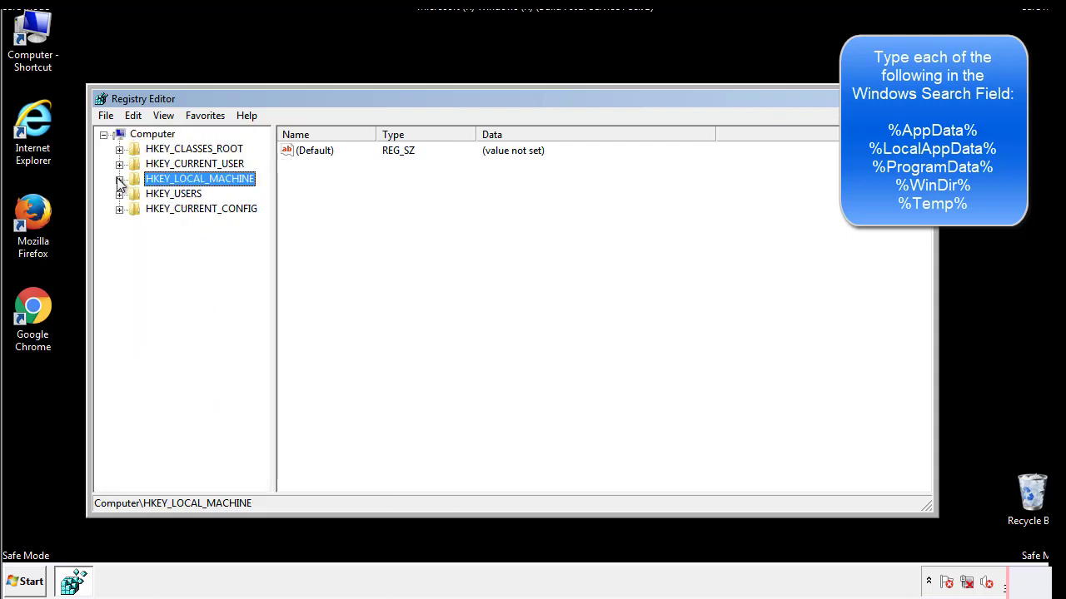
click(119, 164)
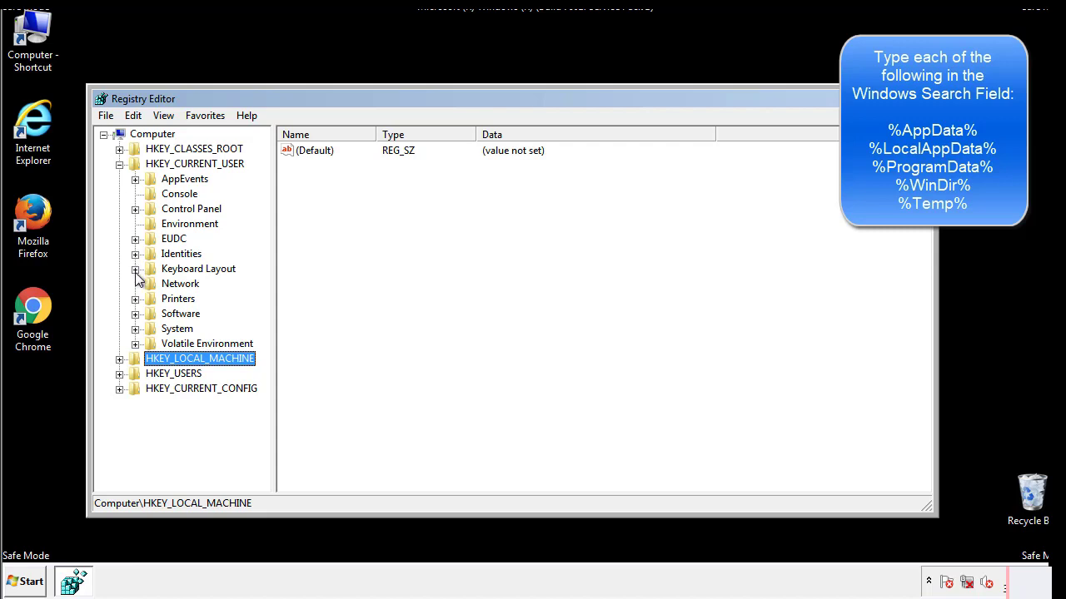
click(136, 315)
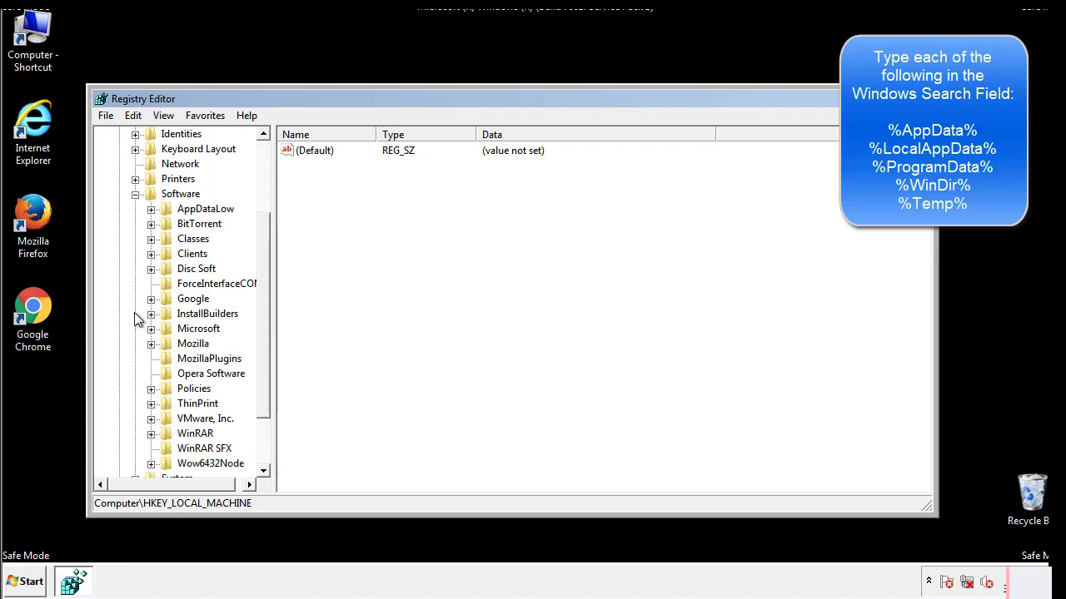
drag(261, 302, 262, 317)
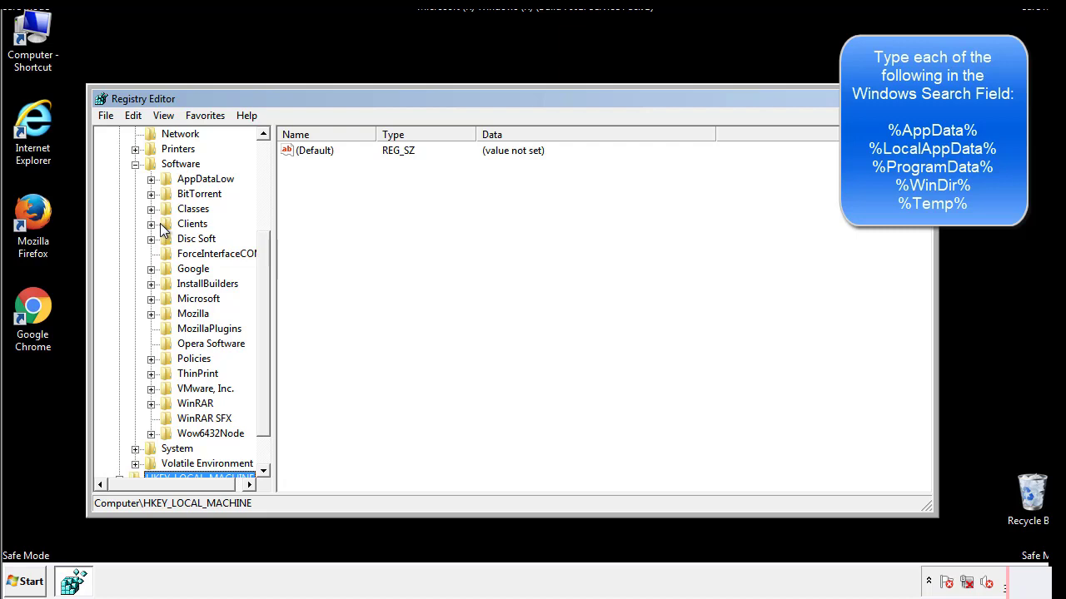
click(150, 299)
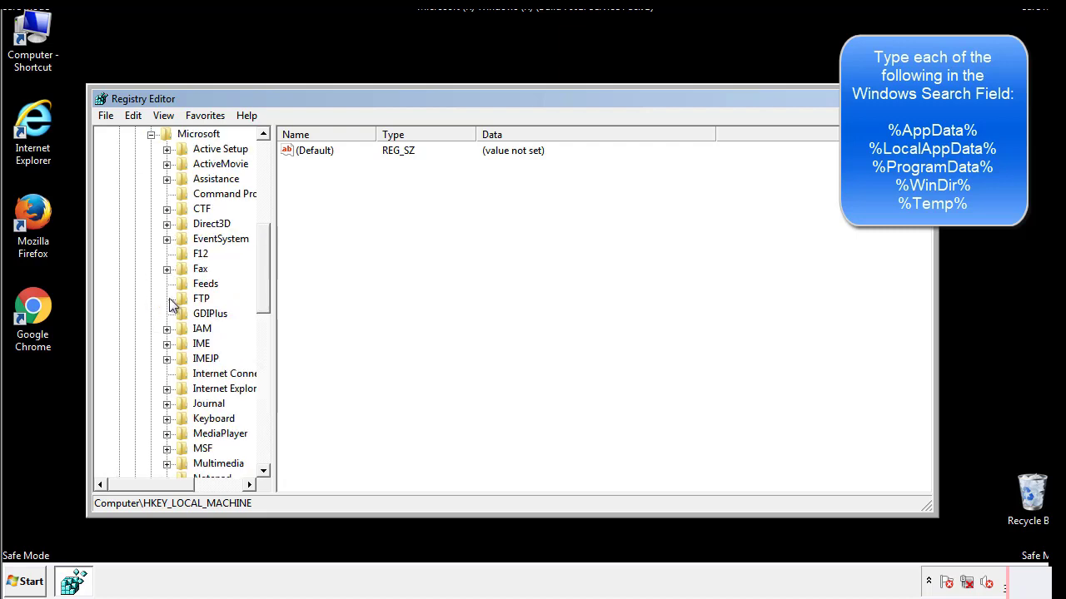
drag(263, 250, 262, 346)
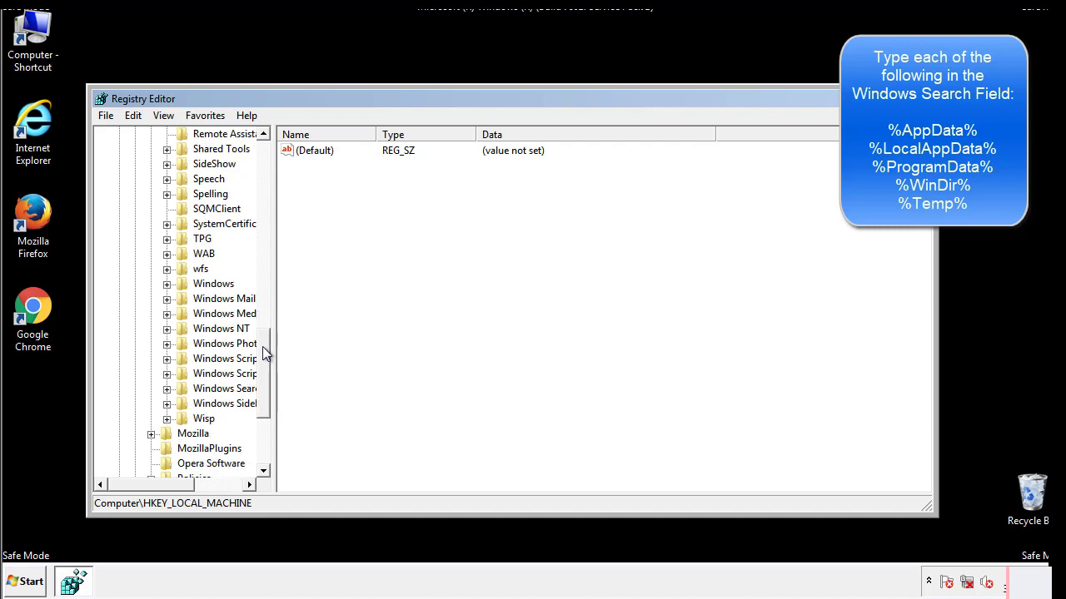
click(167, 284)
click(183, 301)
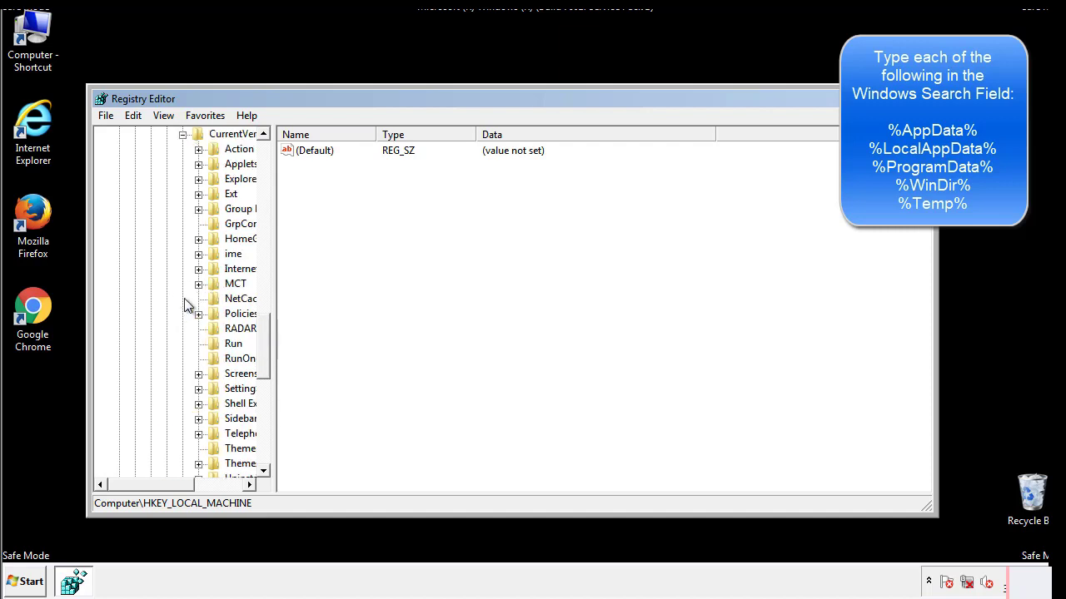
drag(162, 489, 187, 484)
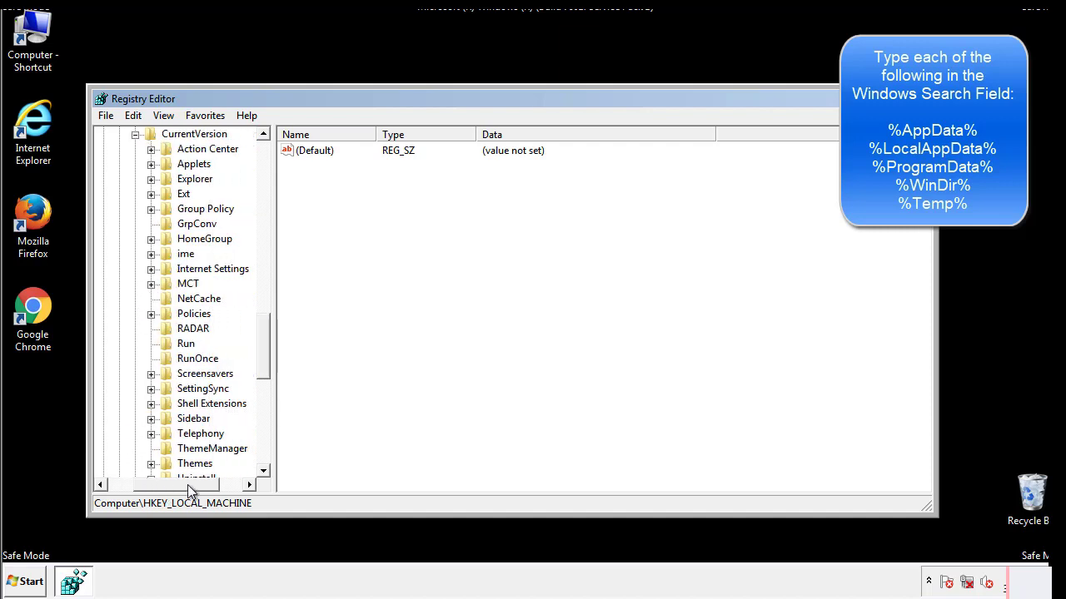
- Inspect the user's Run key (only DAEMON Tools), then collapse Windows and scroll up
click(183, 344)
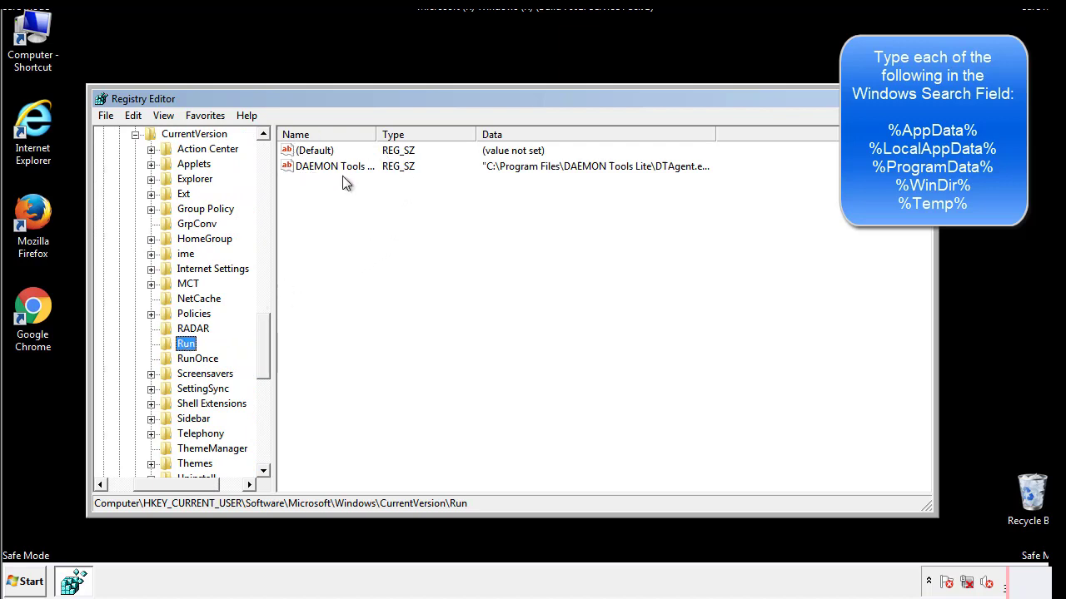
click(456, 191)
drag(176, 482, 156, 484)
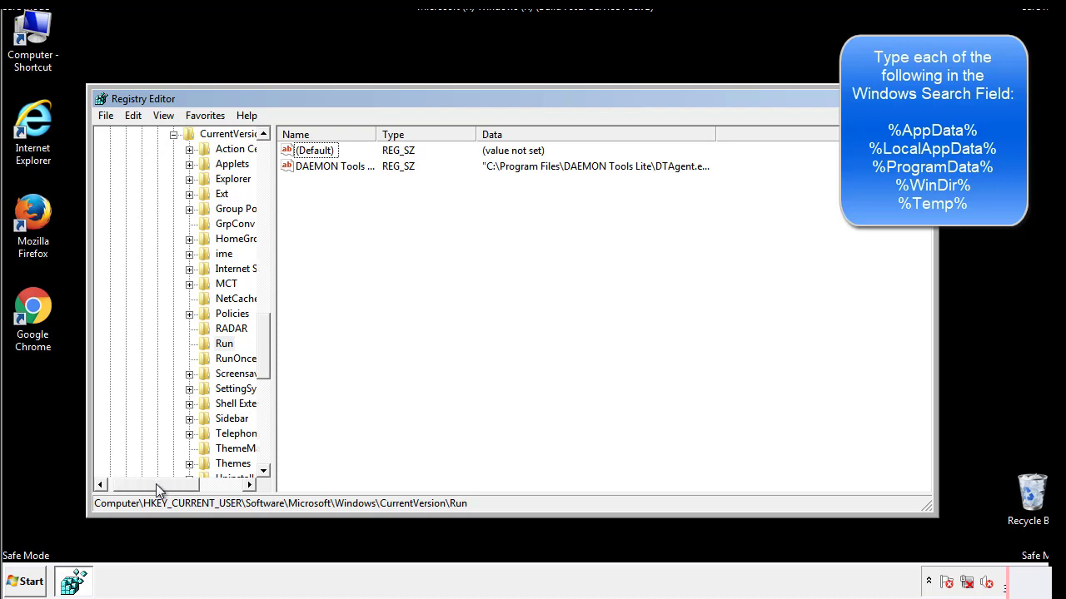
drag(268, 360, 263, 347)
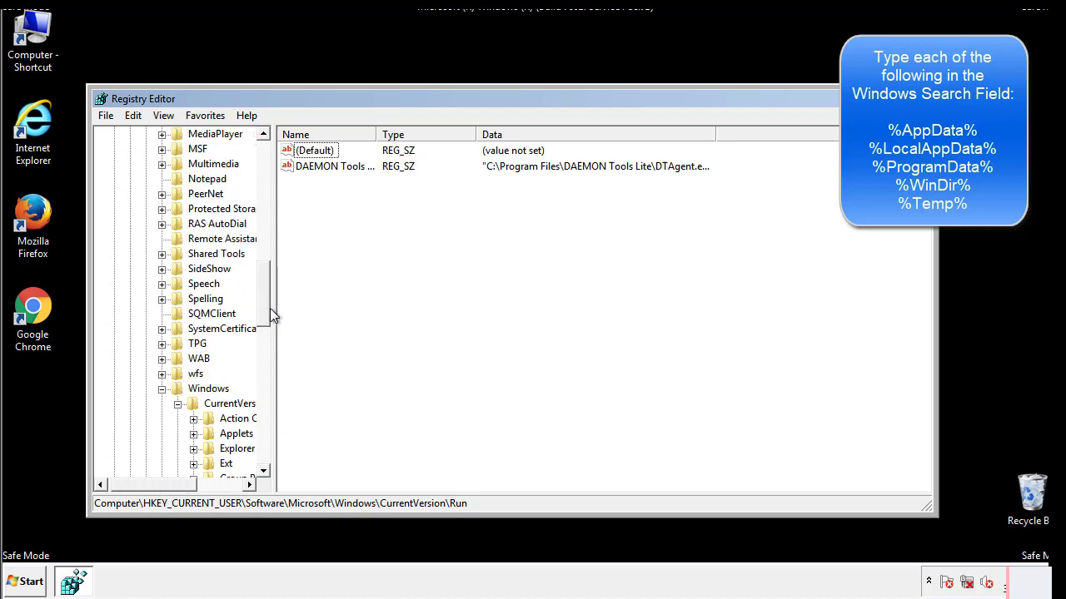
click(162, 389)
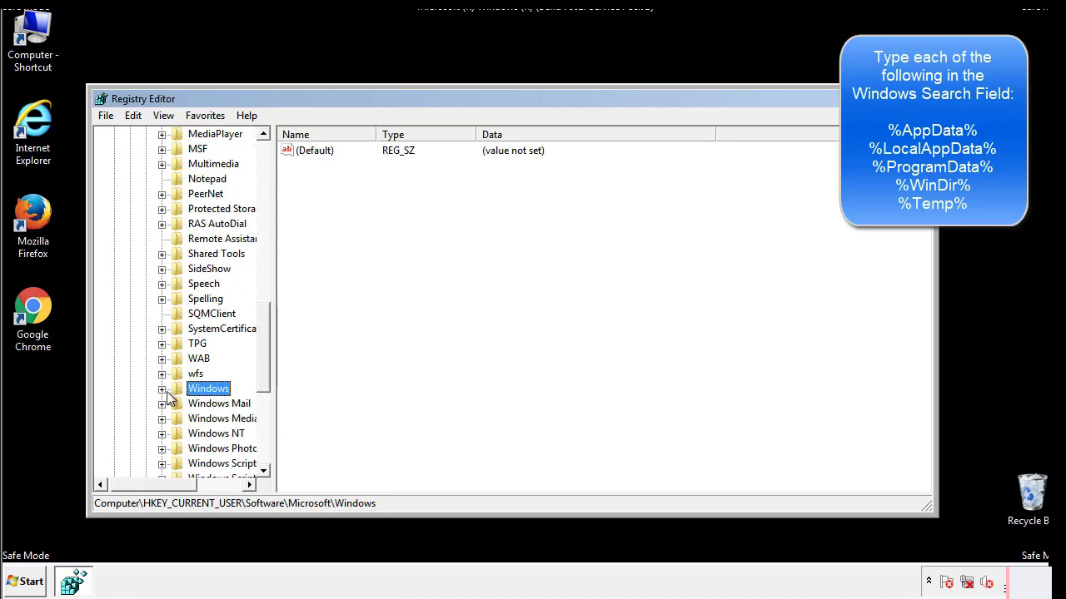
drag(267, 370, 268, 206)
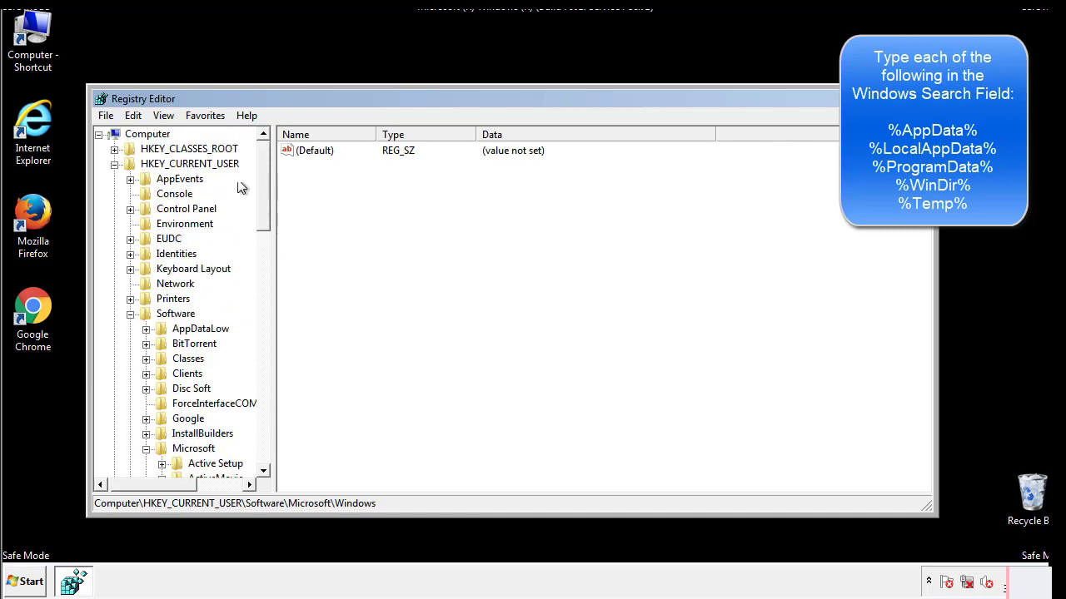
- Search the registry for '%tem' with Edit > Find
click(134, 115)
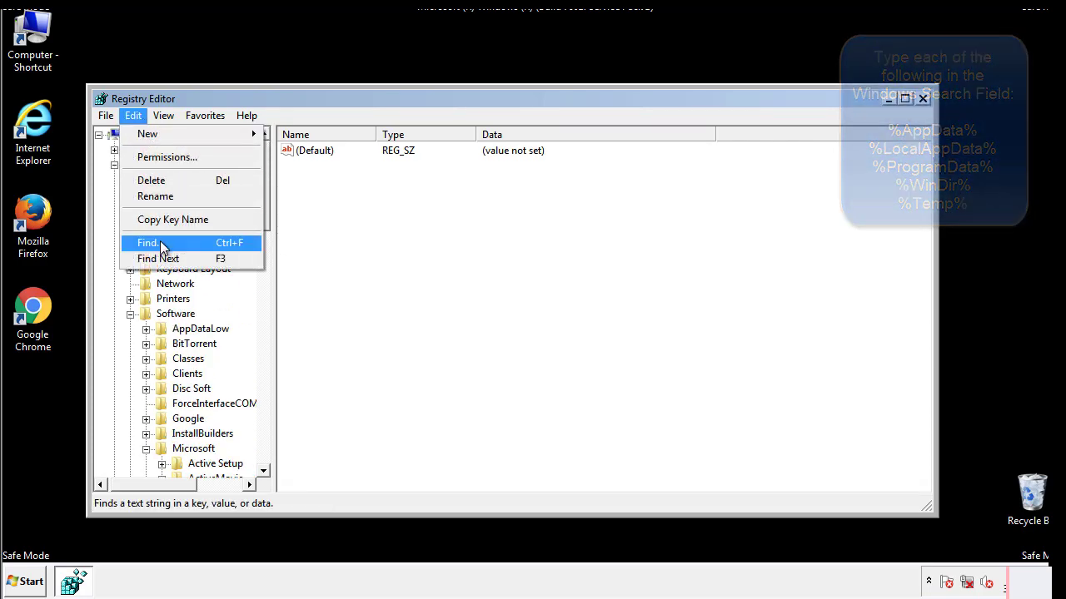
click(142, 242)
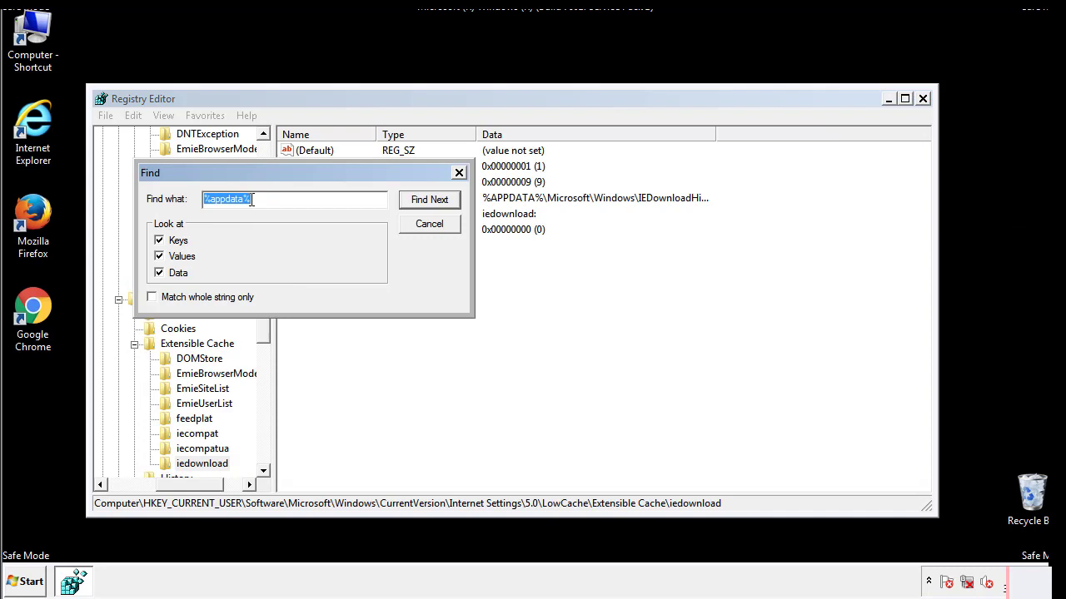
text(%t)
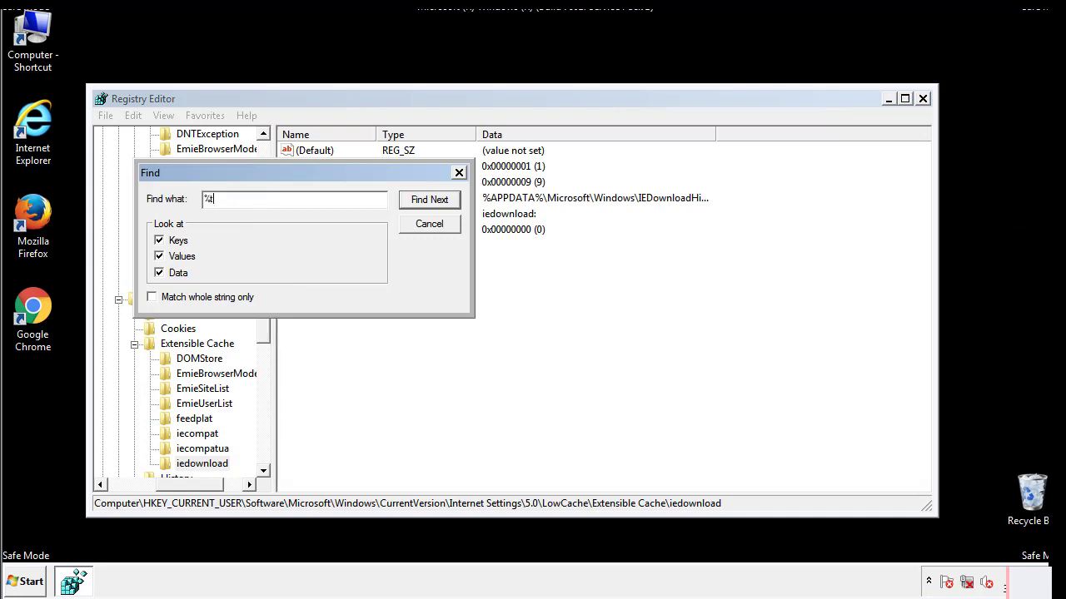
text(emp%)
key(Return)
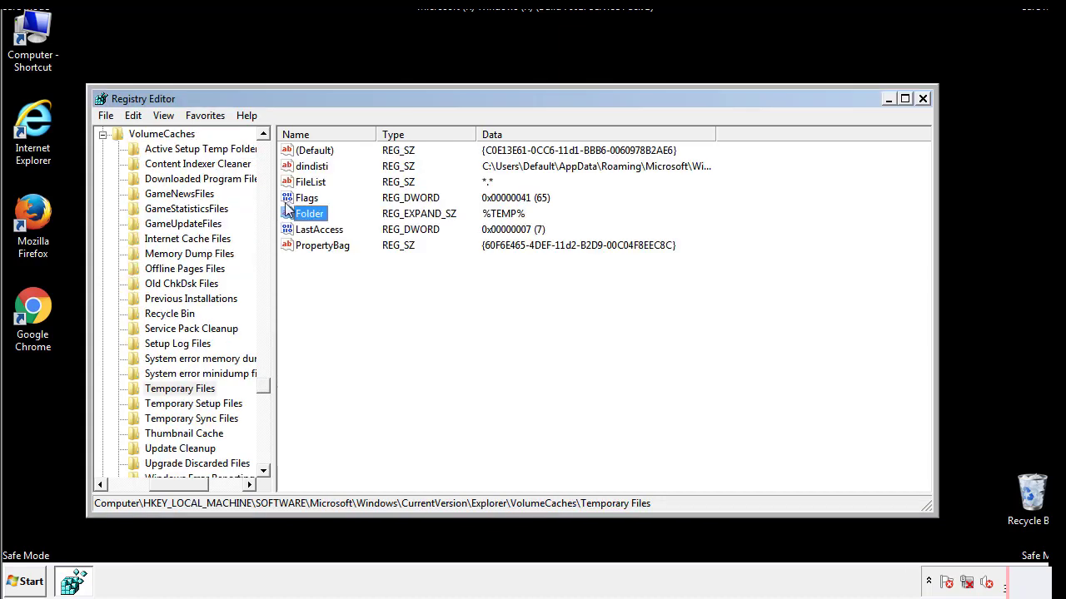
- Delete all values in the Temporary Files key, including dindisti
click(435, 291)
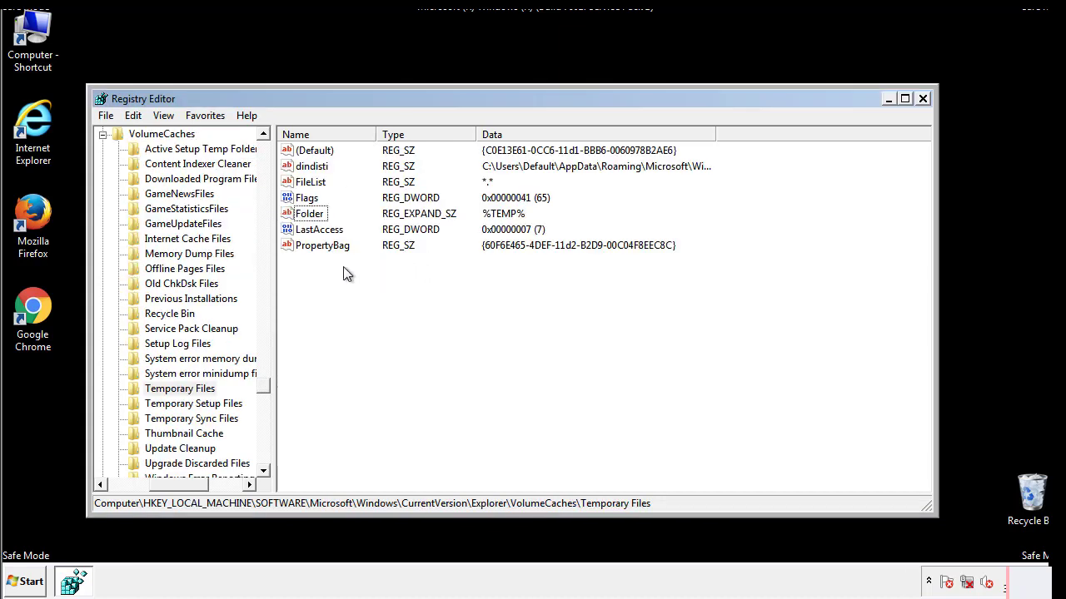
mouse_move(341, 266)
mouse_down()
mouse_move(314, 239)
mouse_move(302, 155)
mouse_up()
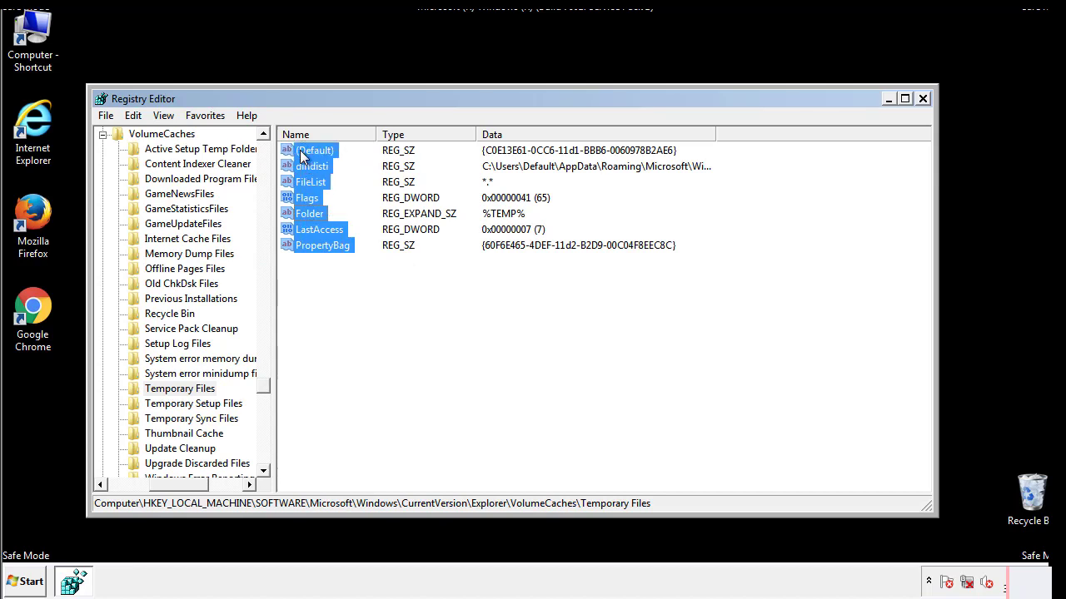
right_click(302, 156)
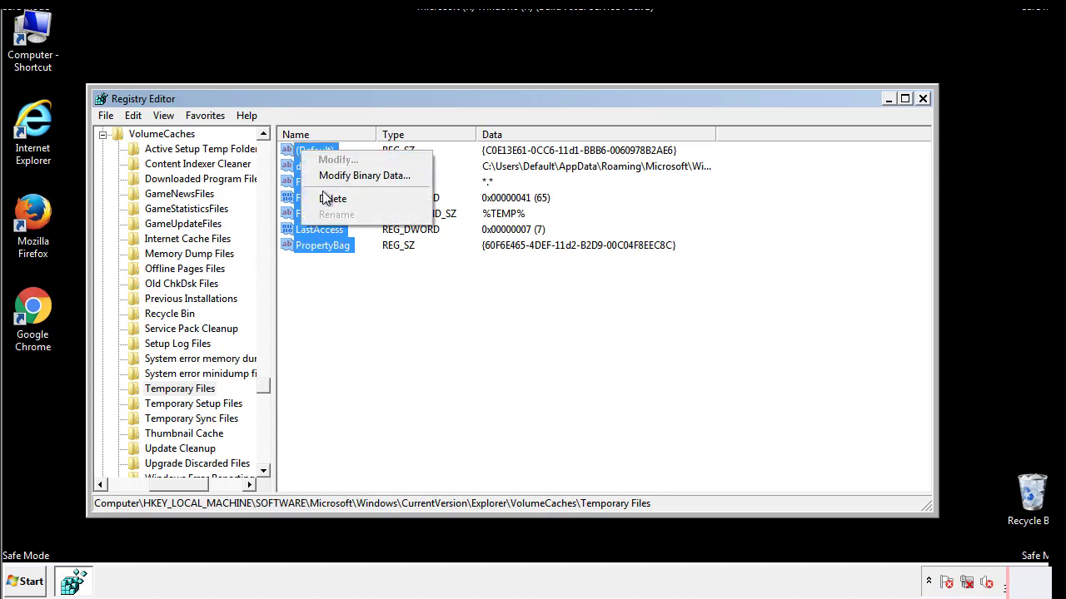
click(325, 200)
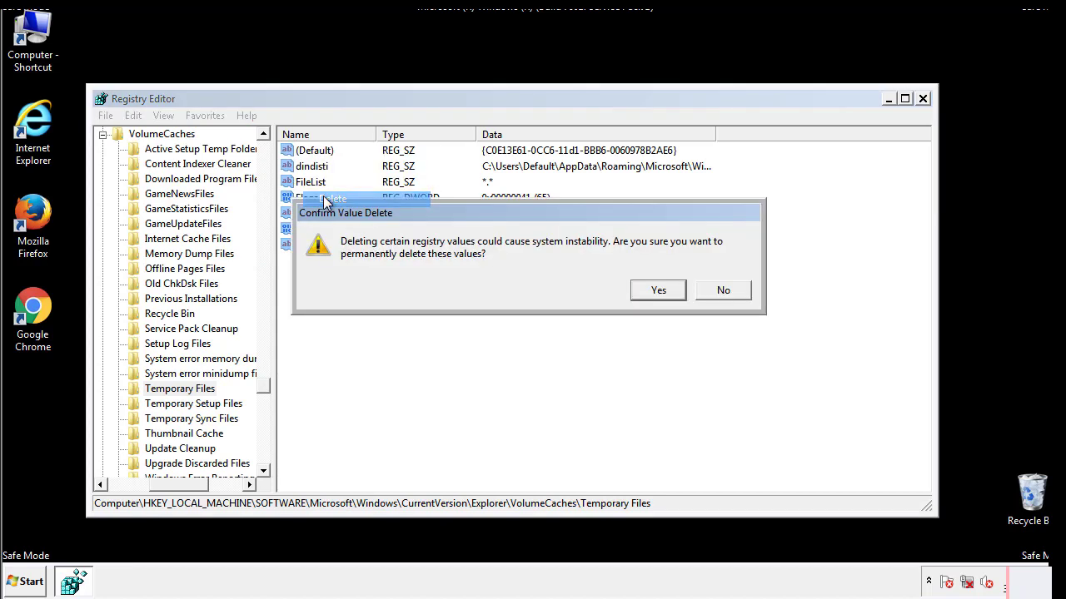
click(658, 289)
click(368, 199)
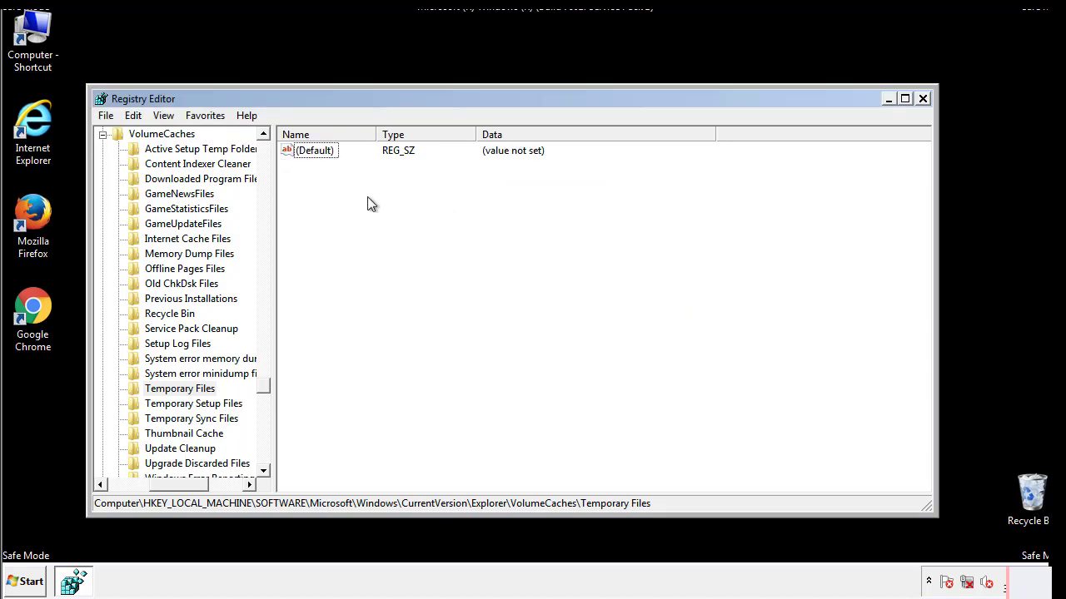
- Close Registry Editor and launch System Configuration via msconfig
click(923, 100)
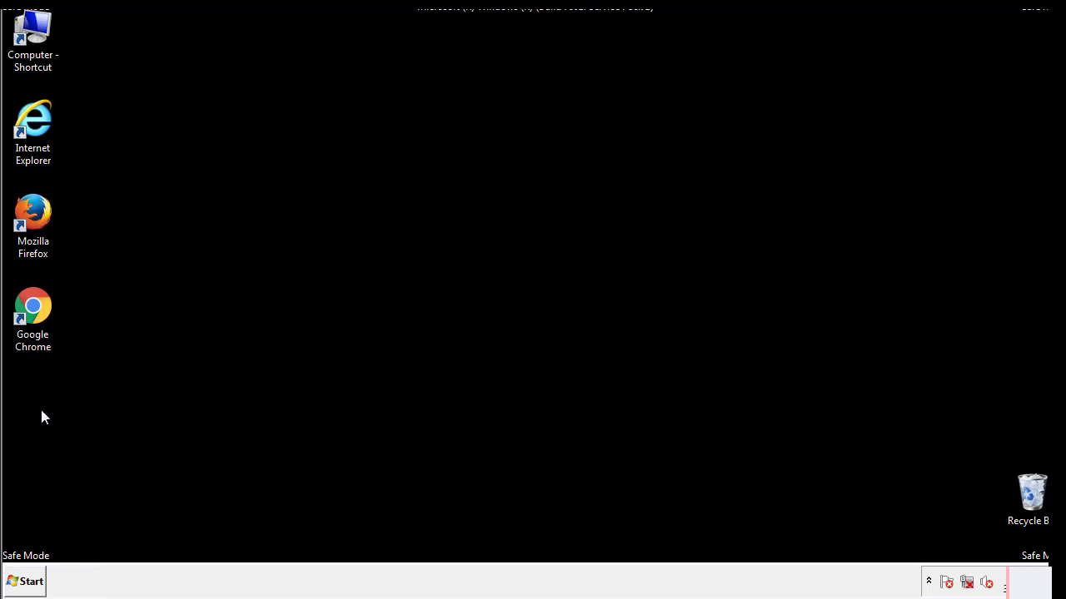
click(20, 587)
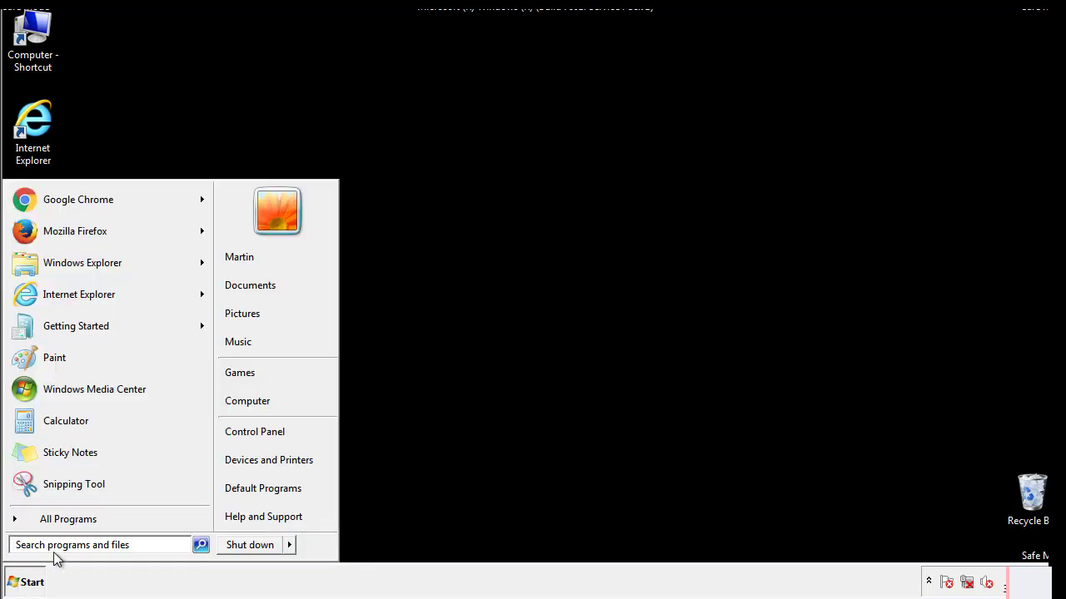
text(mscon)
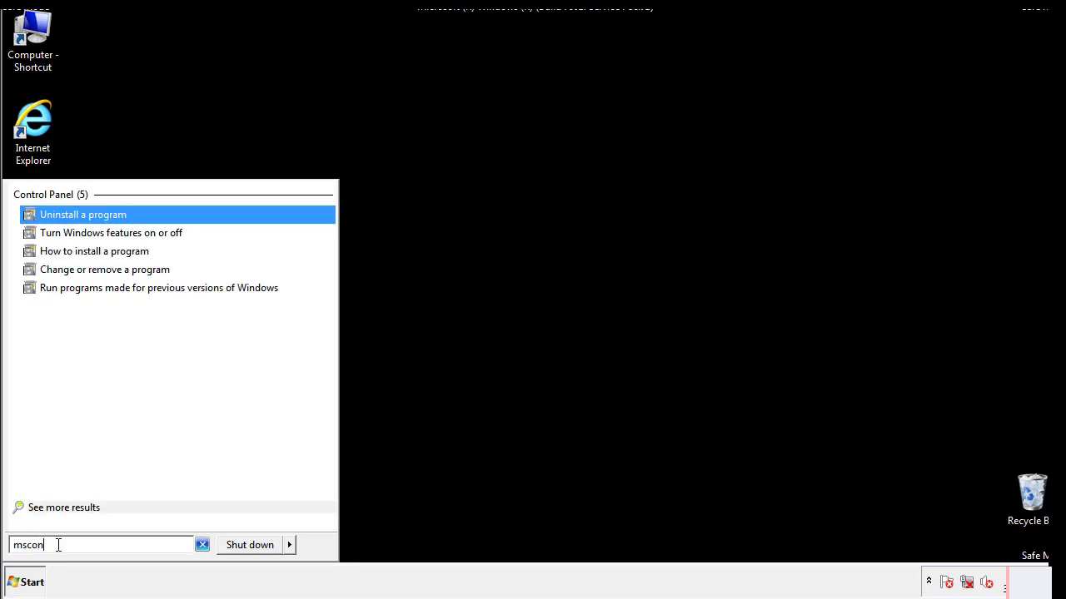
text(fig)
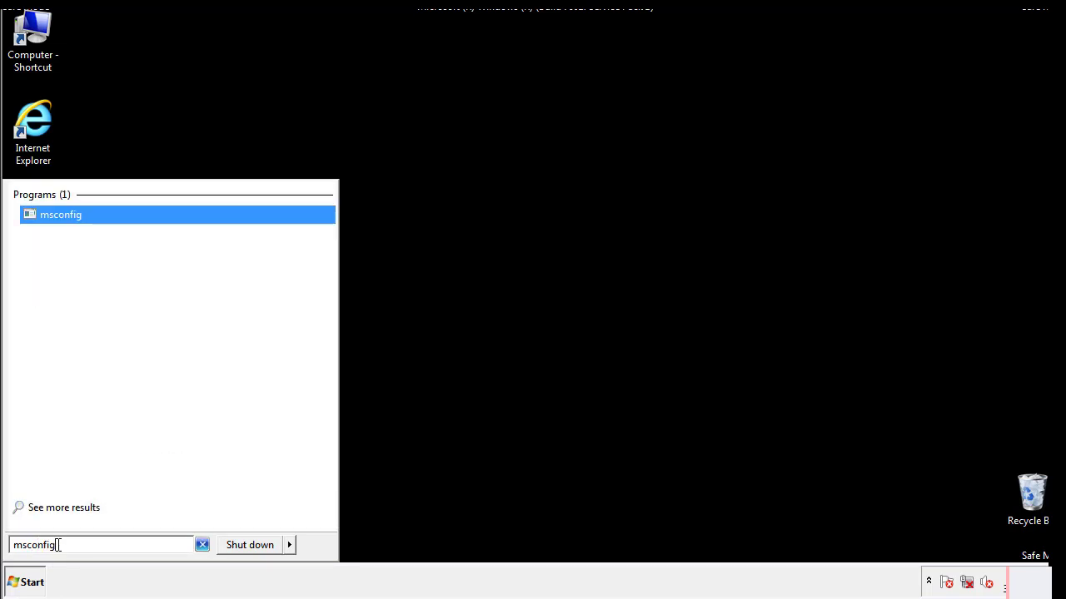
key(Return)
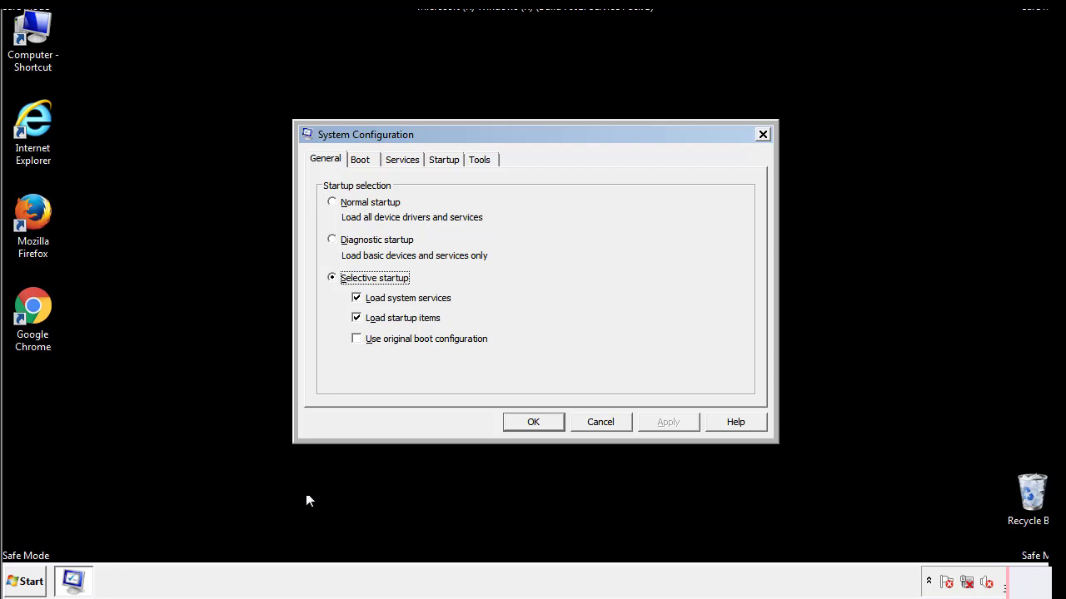
- Turn off Safe boot on the Boot tab, apply, and restart Windows normally
click(363, 160)
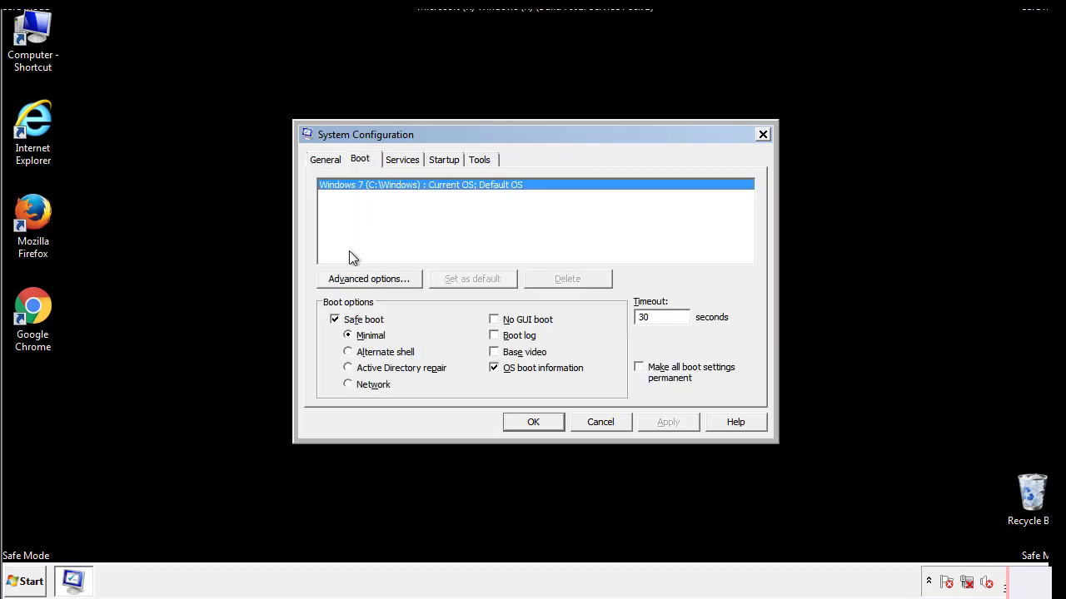
click(337, 321)
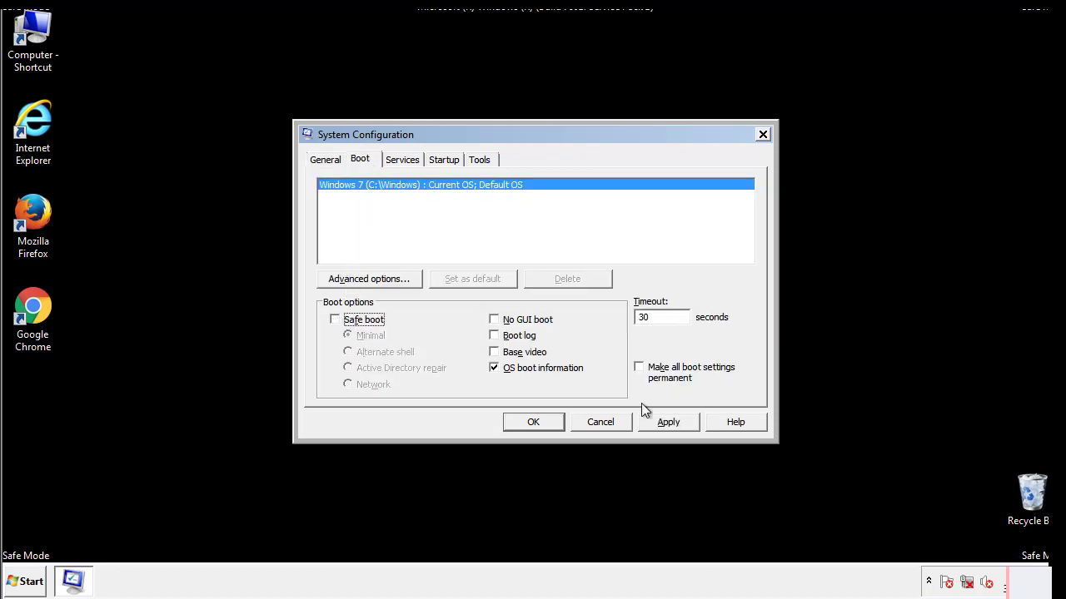
click(670, 422)
click(531, 422)
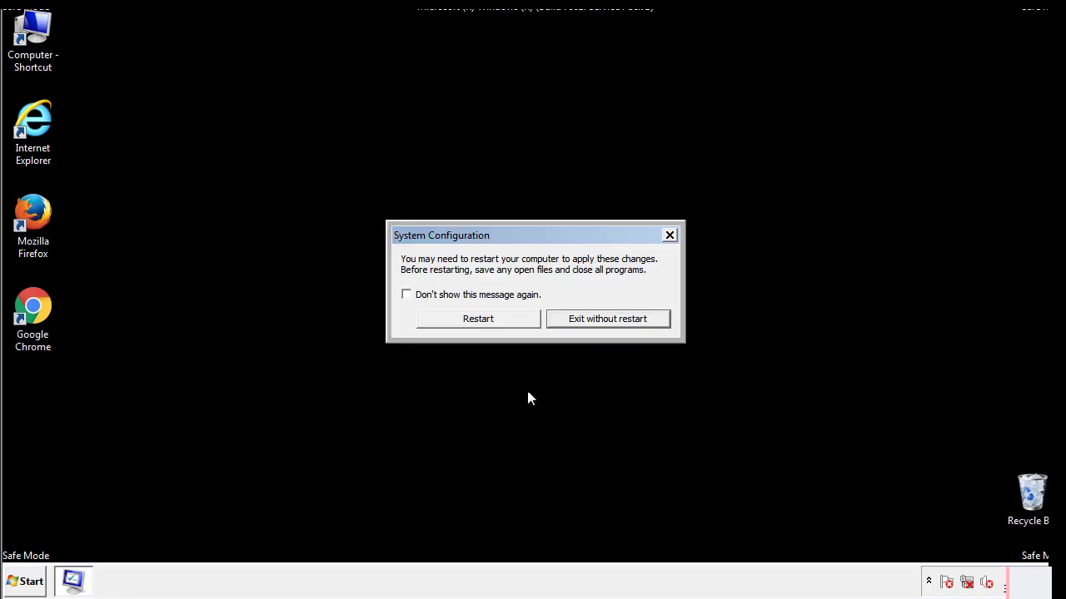
click(493, 324)
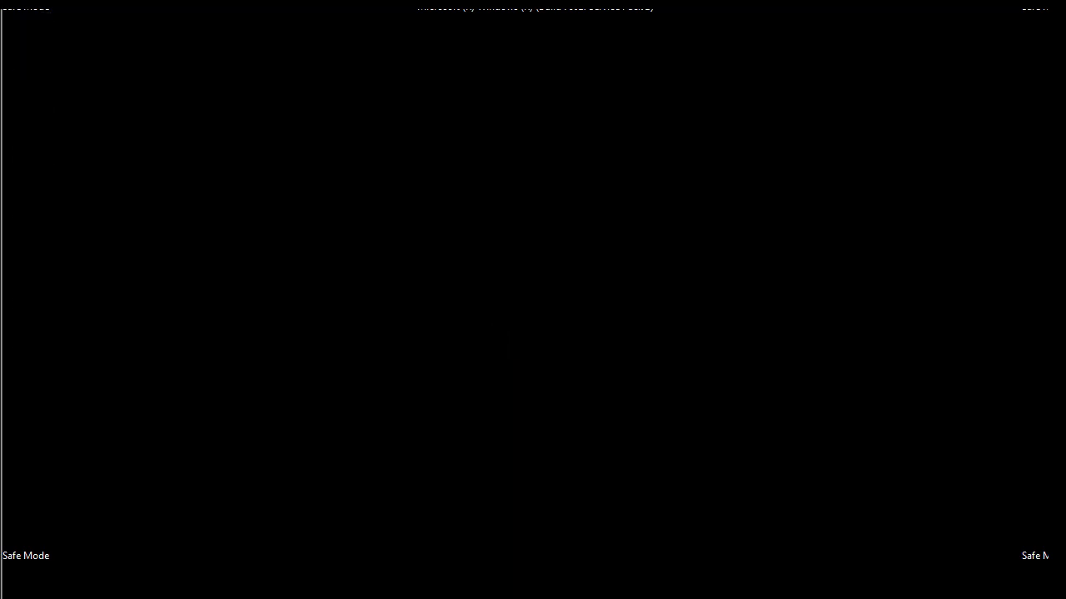